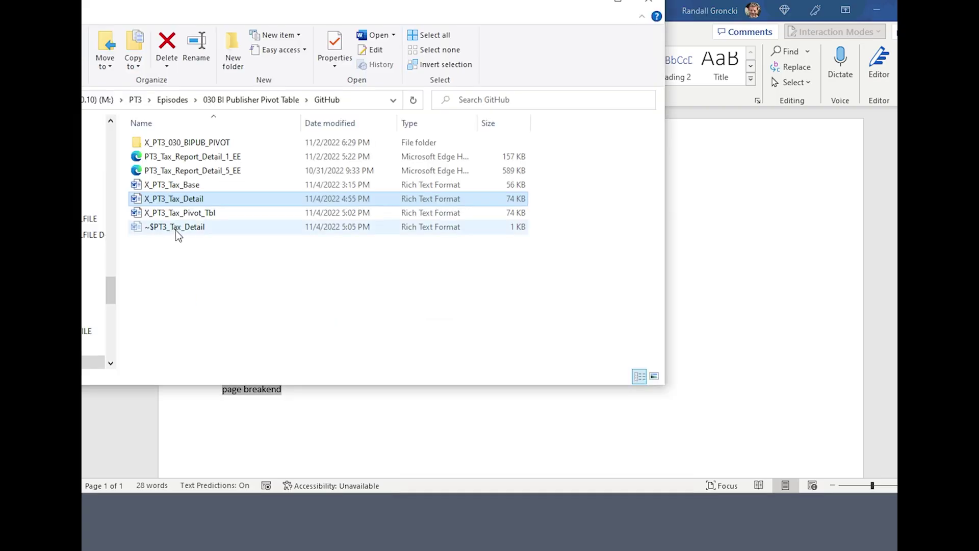
Review the employee ID and tax detail rows in the PT3_Tax_Report_Detail_1_EE XML, then return to Word
double_click(220, 161)
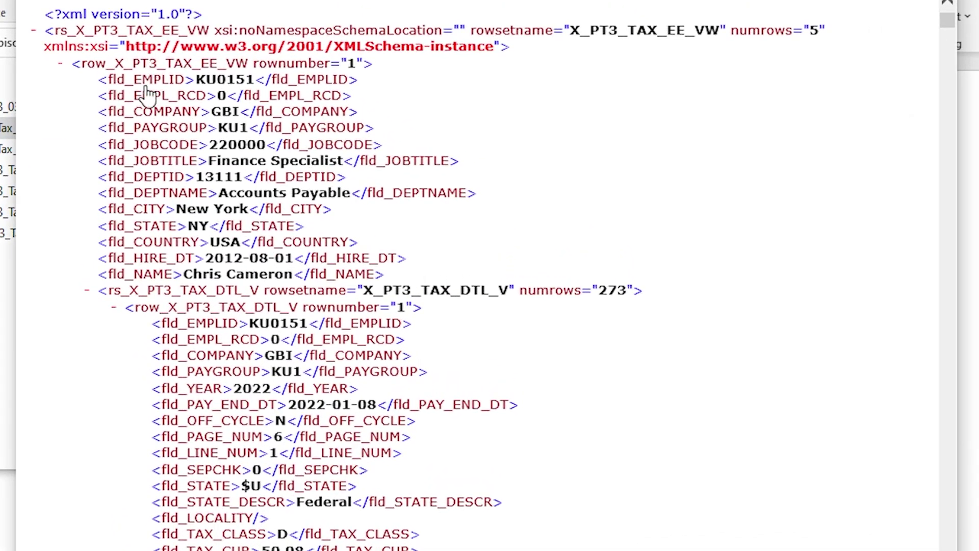
drag(156, 78, 284, 78)
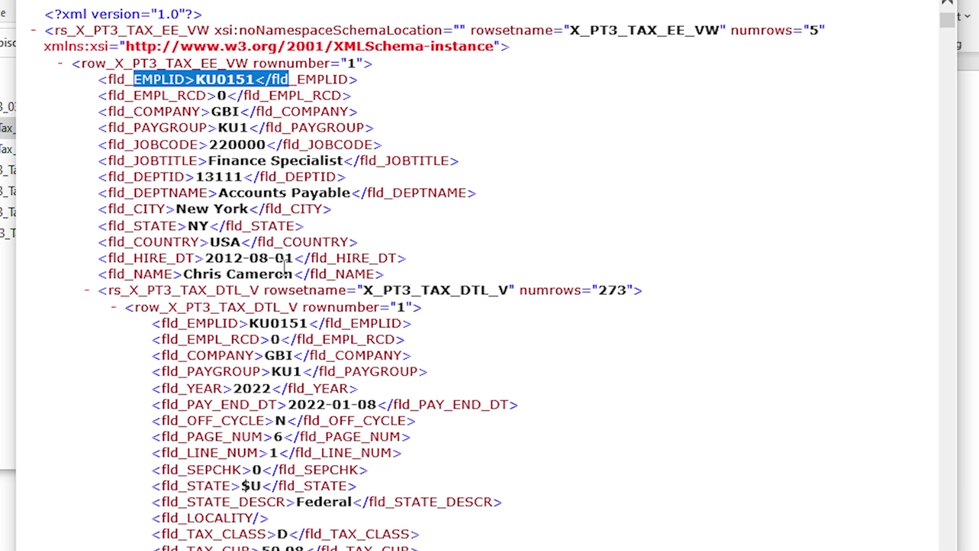
scroll(286, 306, down, 3)
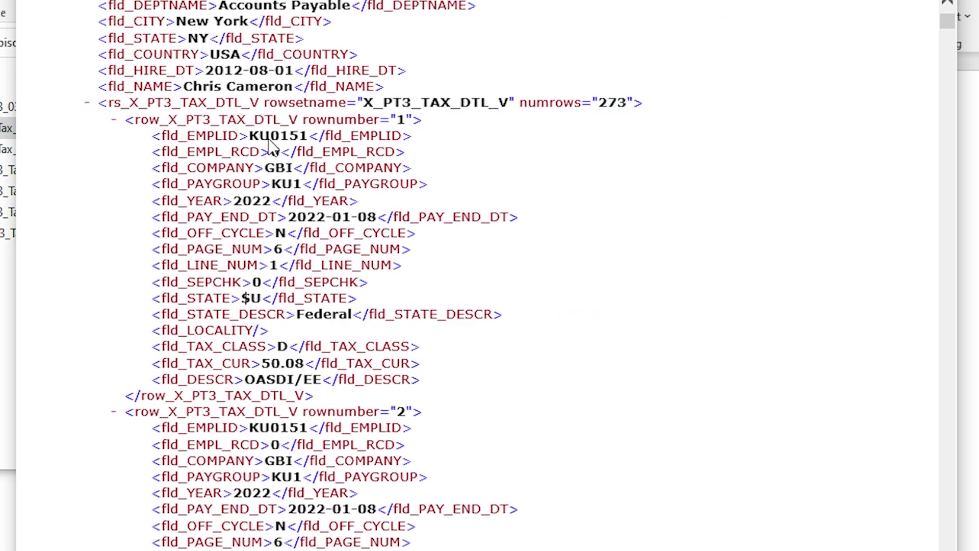
drag(249, 137, 288, 219)
click(338, 260)
scroll(379, 283, up, 2)
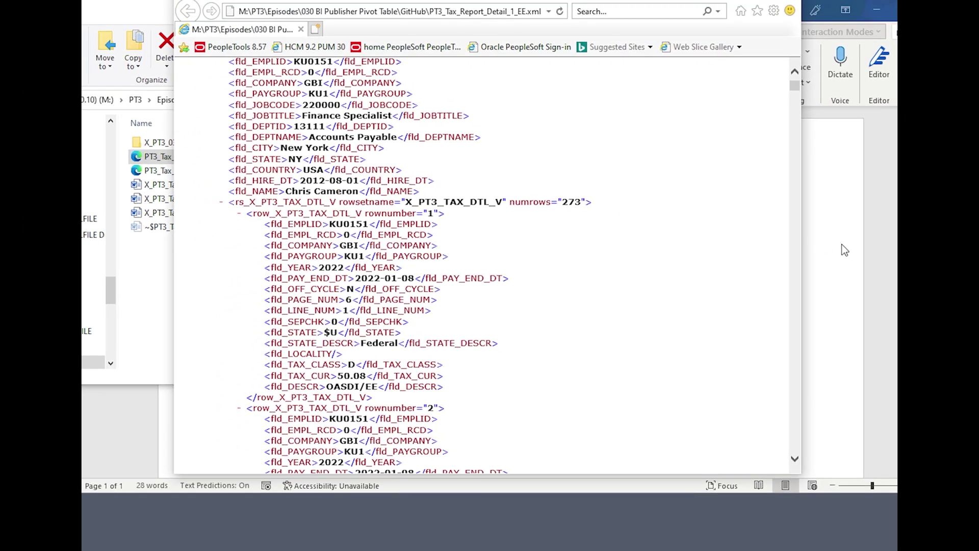
click(844, 250)
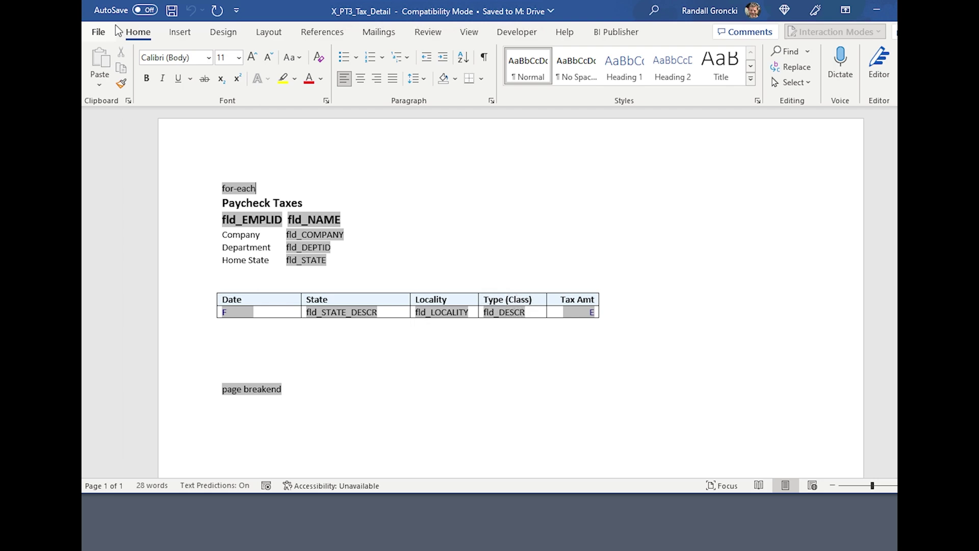
Save the template as X_PT3_Tax_Pivot_Tbl.rtf and delete the whole tax detail table
key(F12)
click(742, 357)
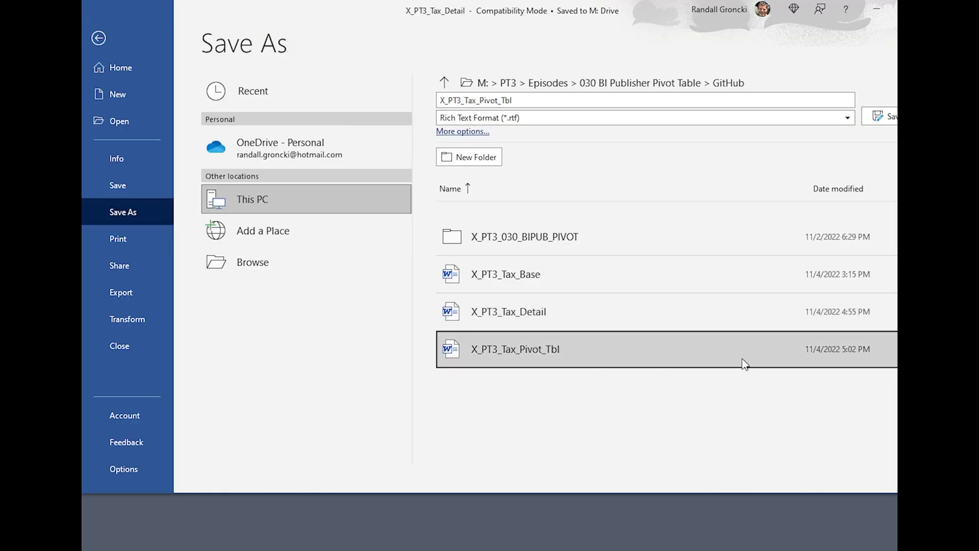
click(882, 116)
click(415, 255)
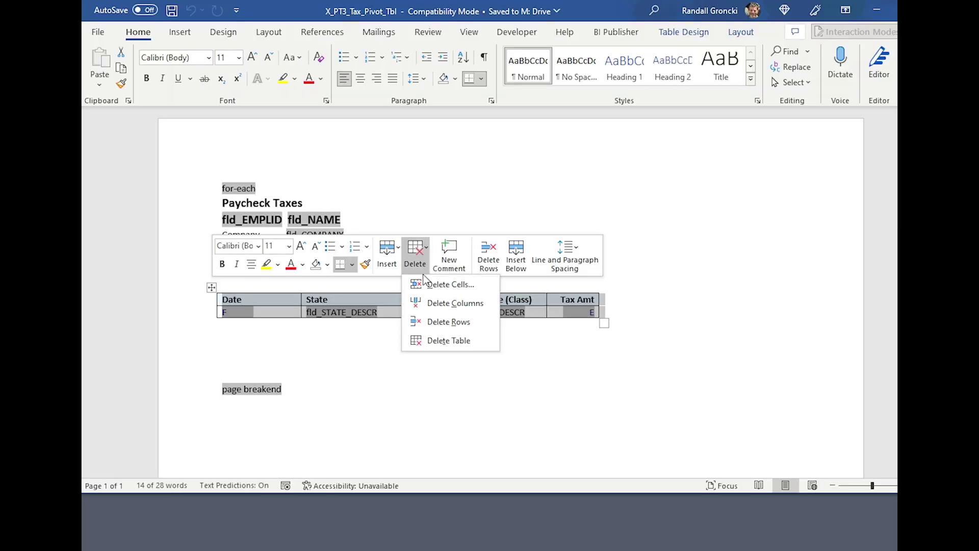
click(423, 340)
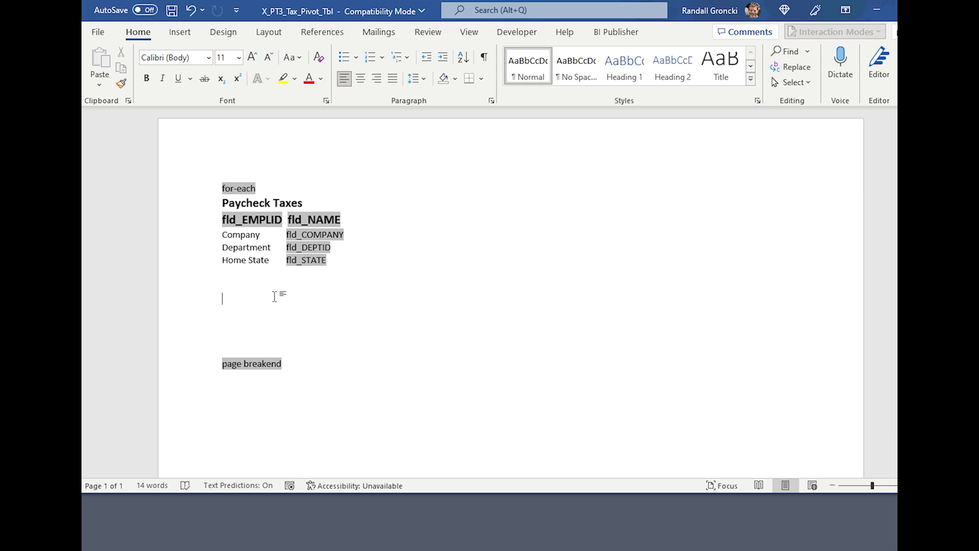
Load PT3_Tax_Report_Detail_1_EE as the sample XML through the BI Publisher tab
click(614, 39)
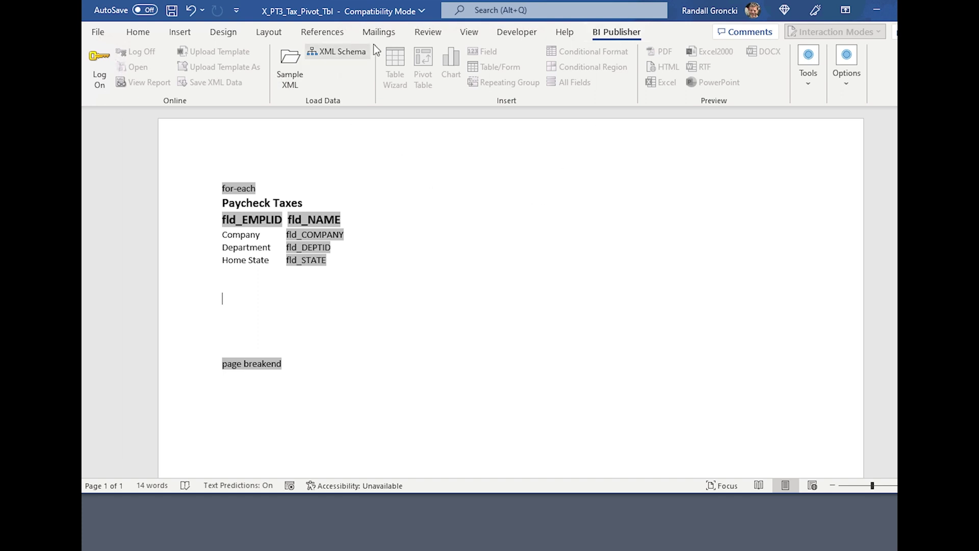
click(293, 87)
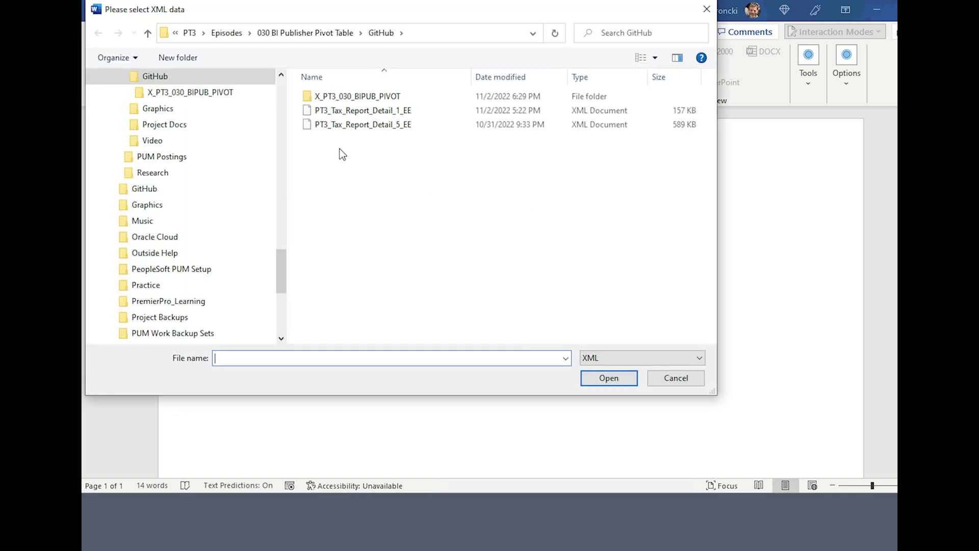
click(365, 116)
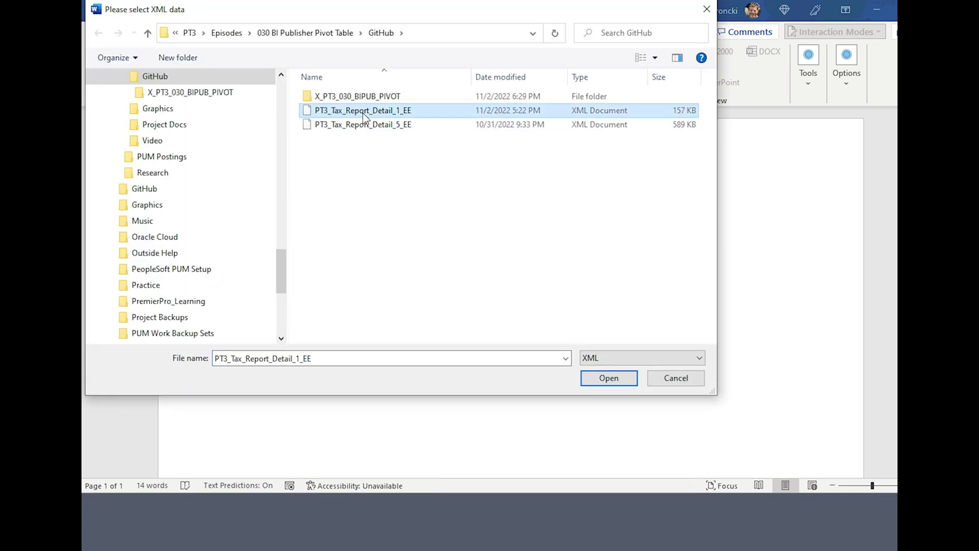
click(592, 381)
click(546, 304)
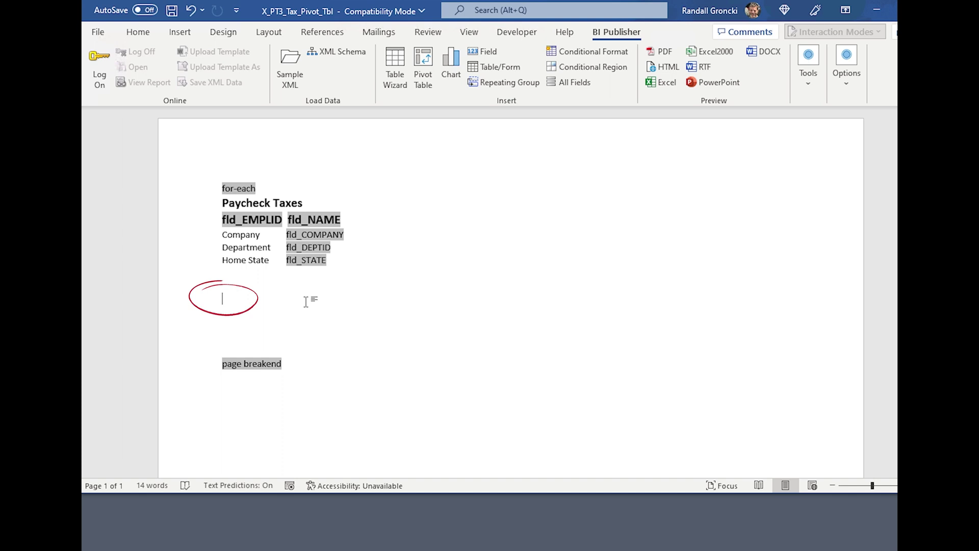
Open the Pivot Table builder and expand the data tree to the row_X_PT3_TAX_DTL_V fields, including fld_STATE_DESCR
click(425, 72)
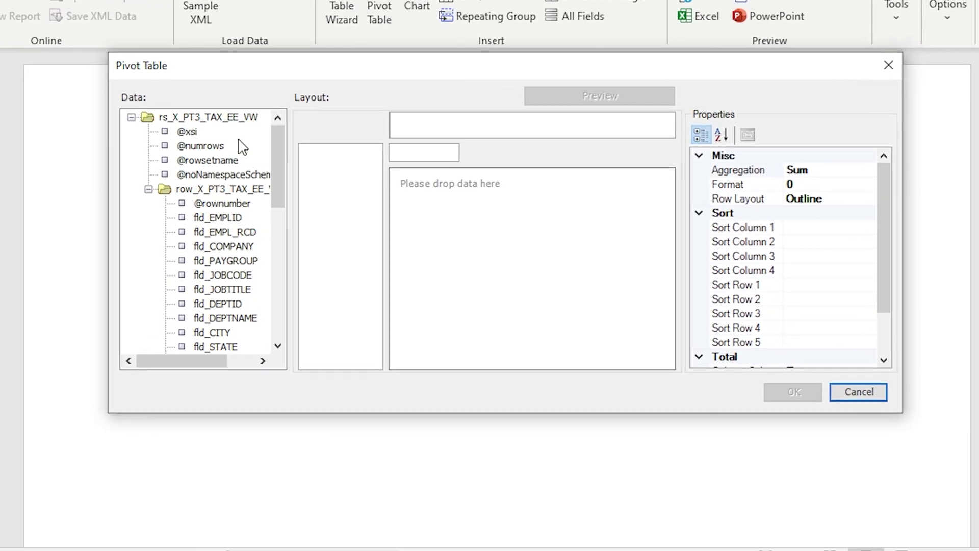
mouse_move(211, 365)
mouse_down()
mouse_move(229, 366)
mouse_move(195, 374)
mouse_up()
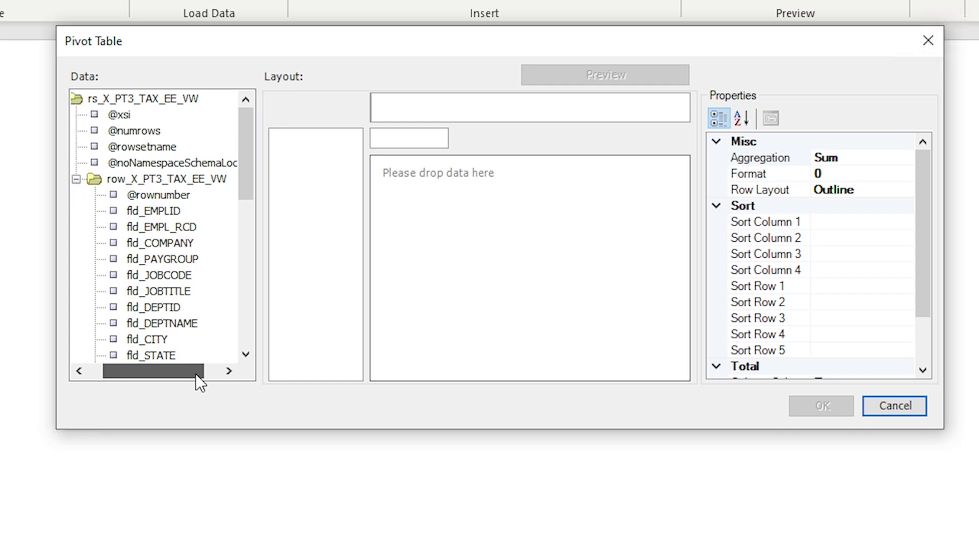
click(207, 179)
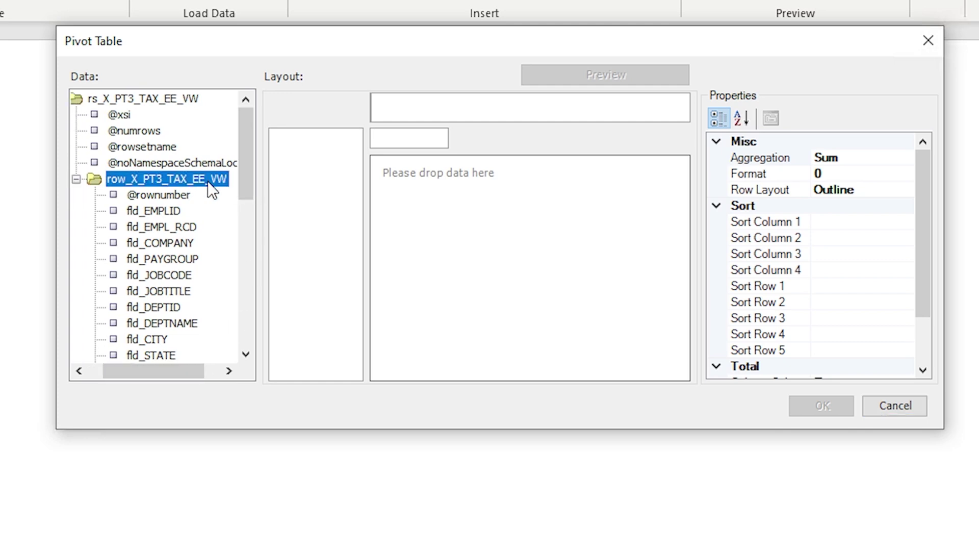
drag(249, 169, 240, 250)
click(208, 244)
drag(161, 375, 179, 372)
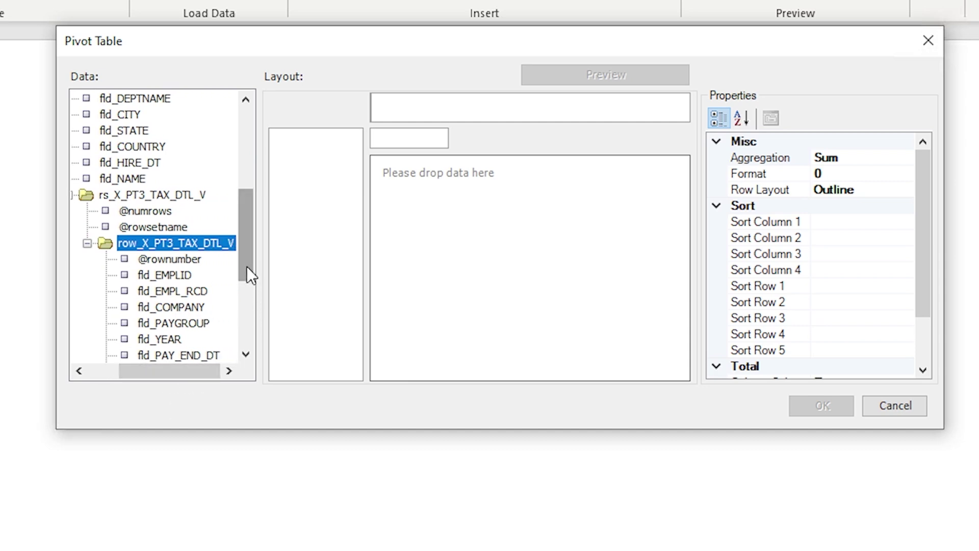
drag(247, 266, 237, 342)
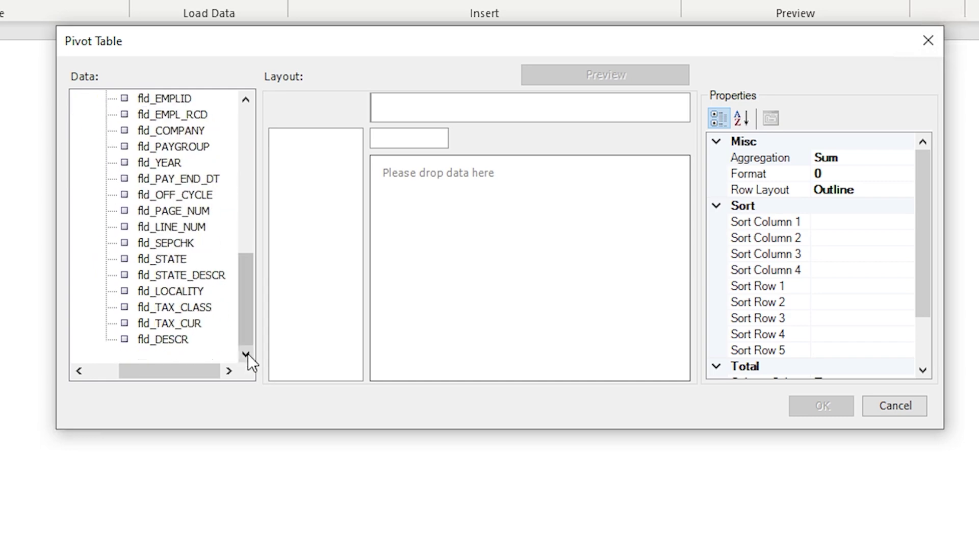
click(175, 258)
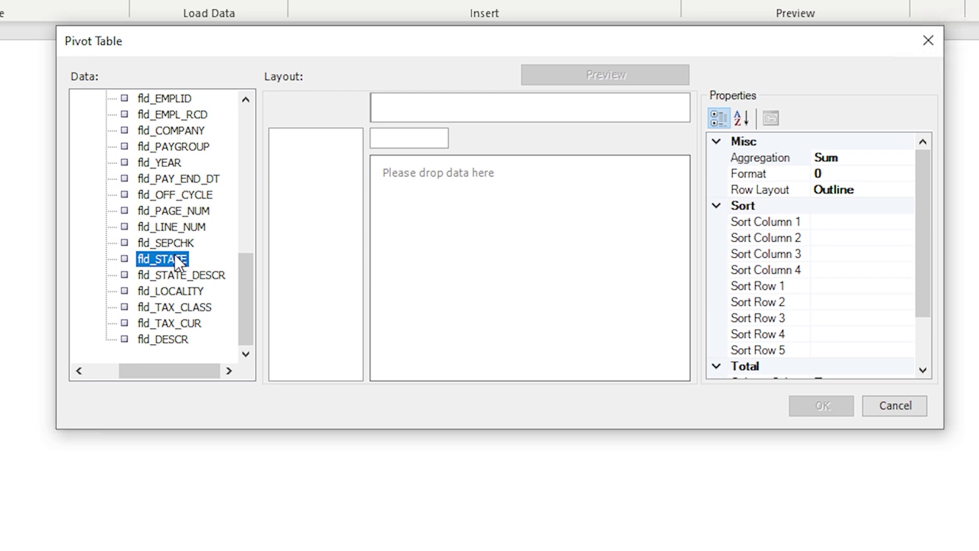
click(175, 274)
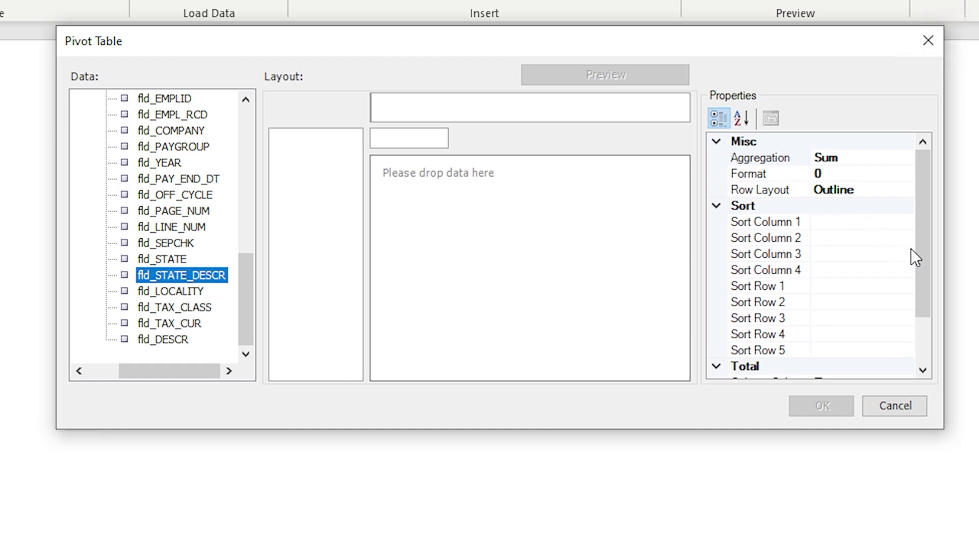
drag(922, 219, 915, 267)
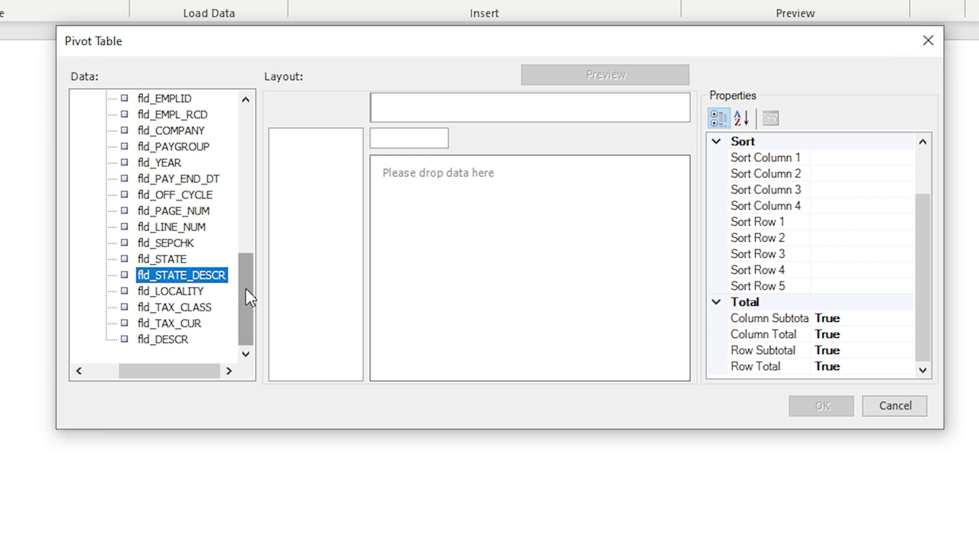
Place fld_STATE_DESCR in rows, fld_DESCR in columns and fld_TAX_CUR as the data field
drag(239, 279, 296, 281)
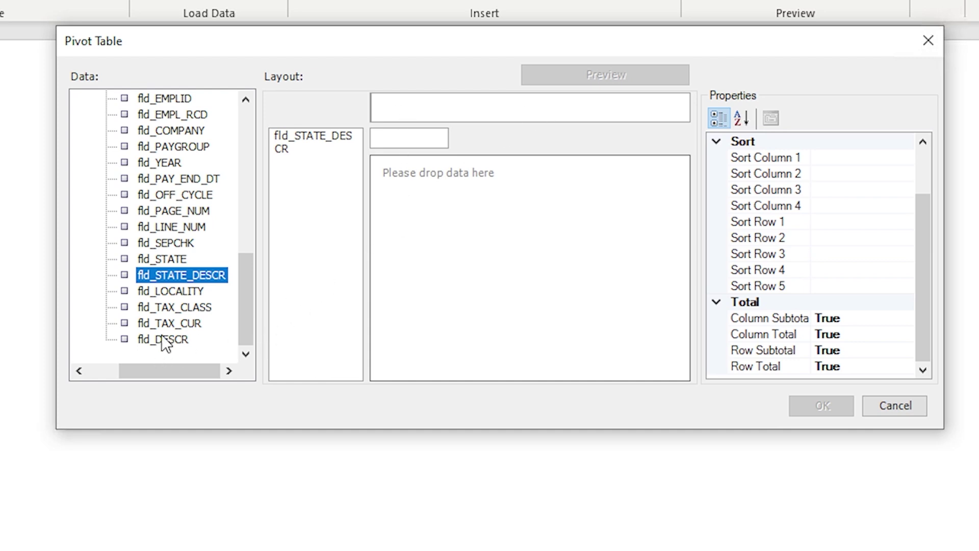
drag(164, 343, 469, 107)
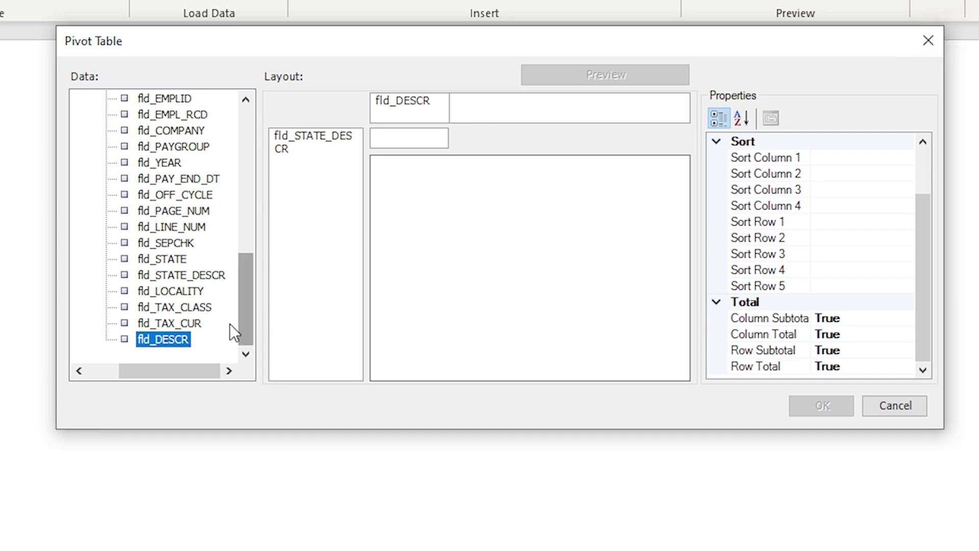
click(200, 323)
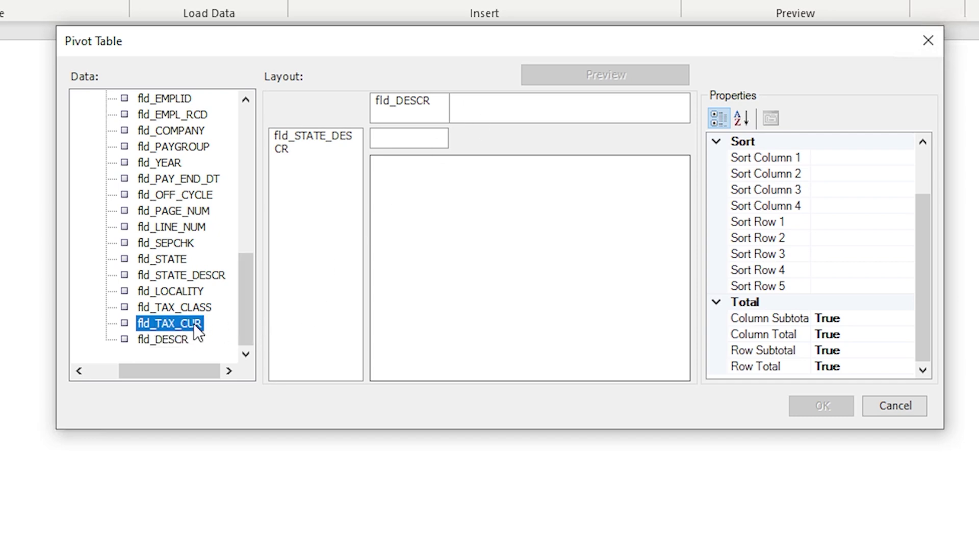
drag(377, 208, 412, 144)
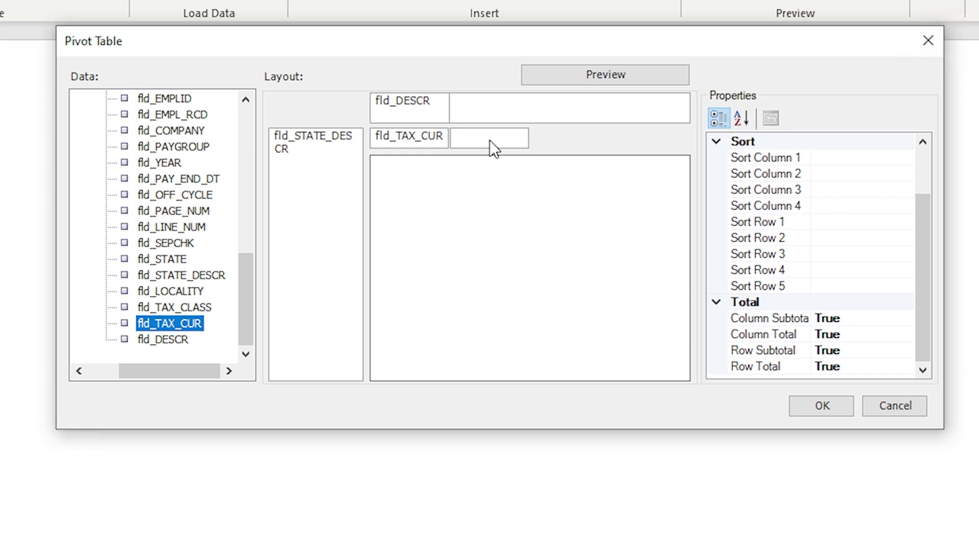
Format the tax amounts as #,##0.00 and preview the Federal and New York totals
click(926, 164)
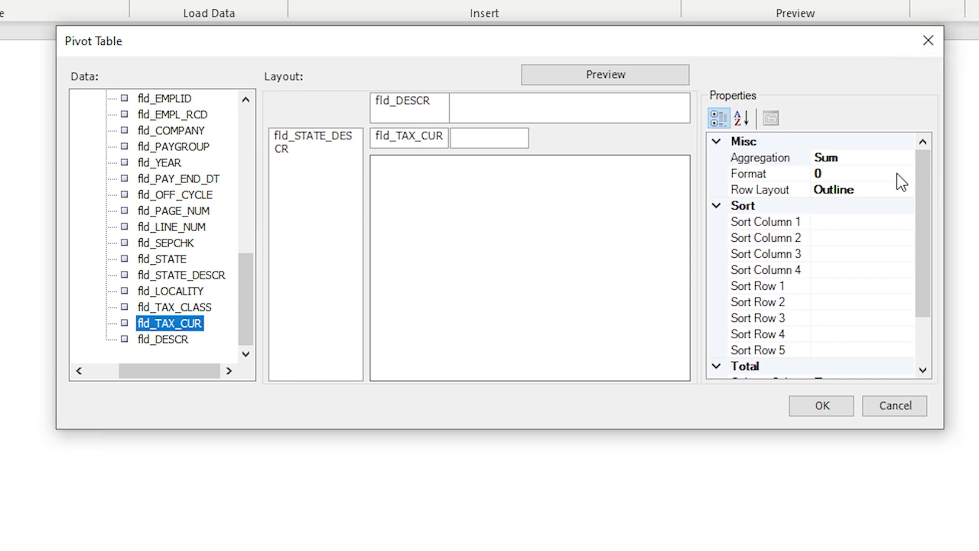
click(822, 173)
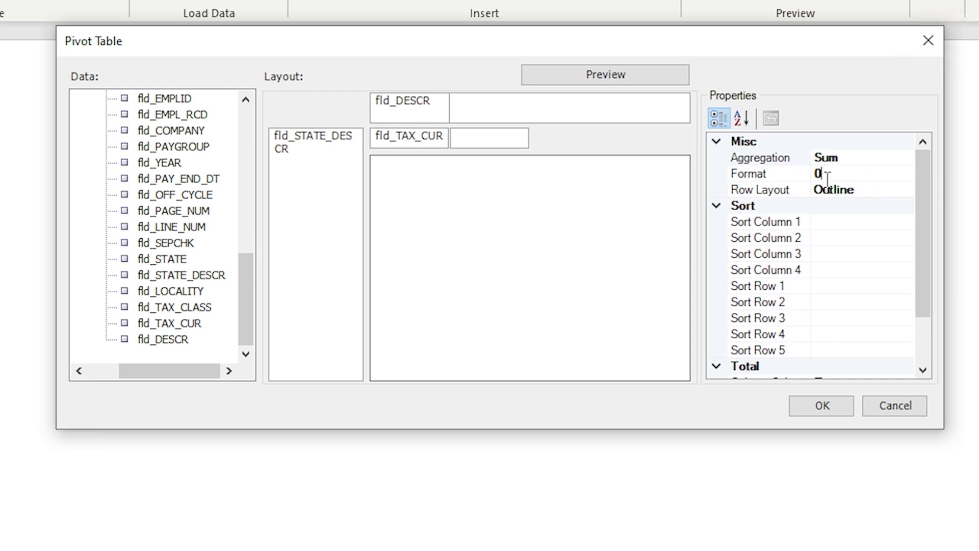
click(905, 175)
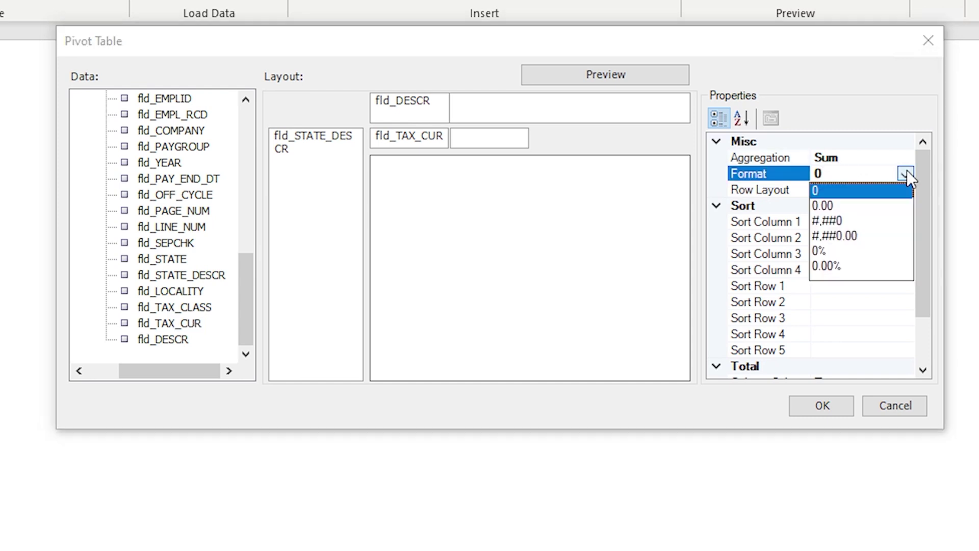
click(862, 237)
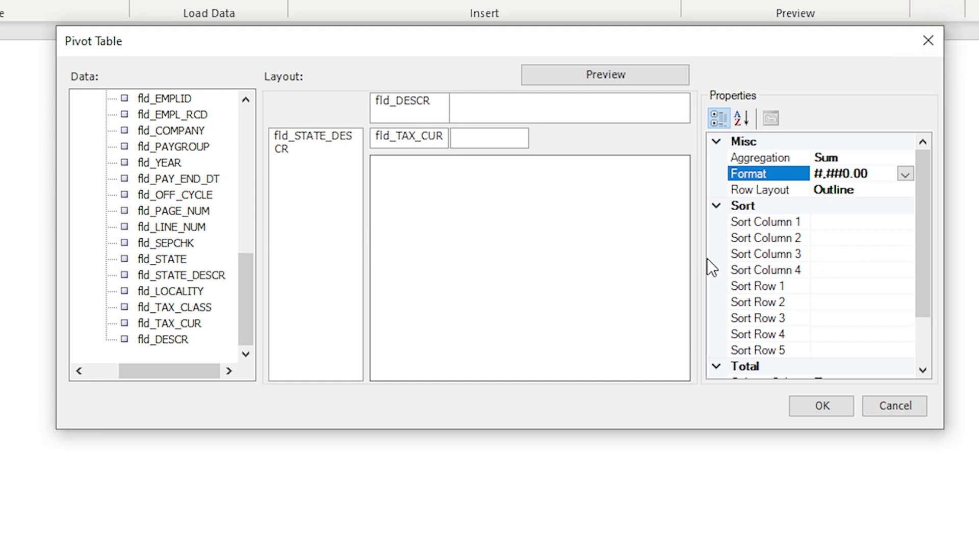
click(582, 76)
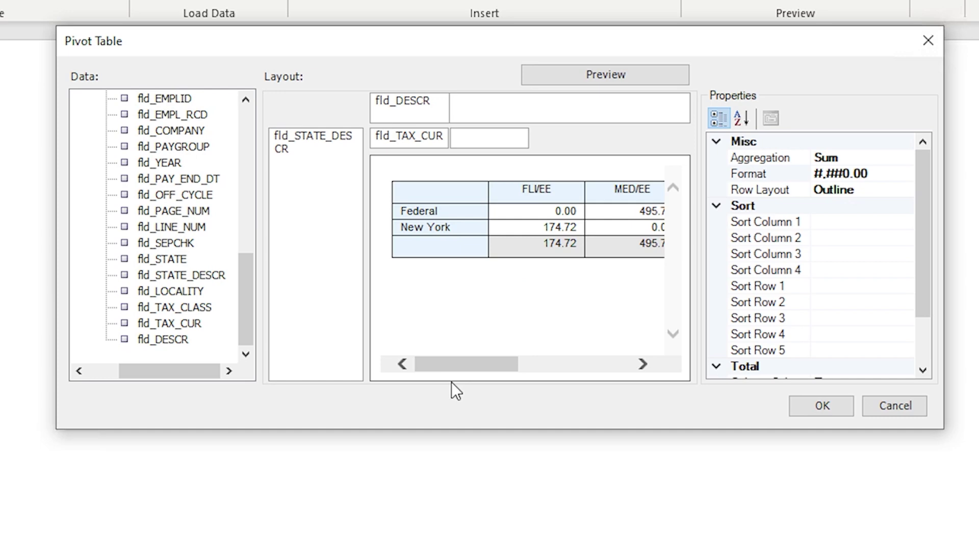
mouse_move(454, 369)
mouse_down()
mouse_move(464, 366)
mouse_move(442, 366)
mouse_up()
drag(461, 368, 622, 363)
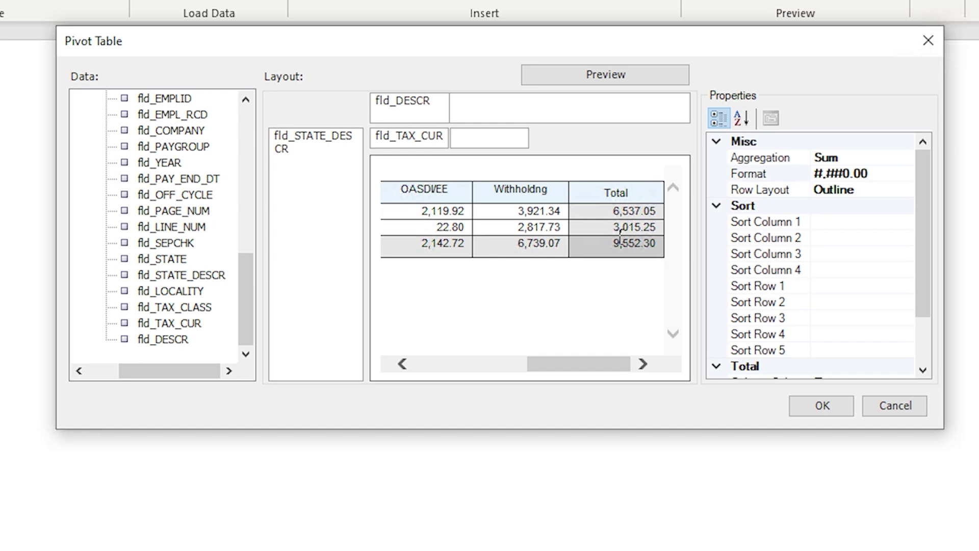
drag(579, 365, 463, 341)
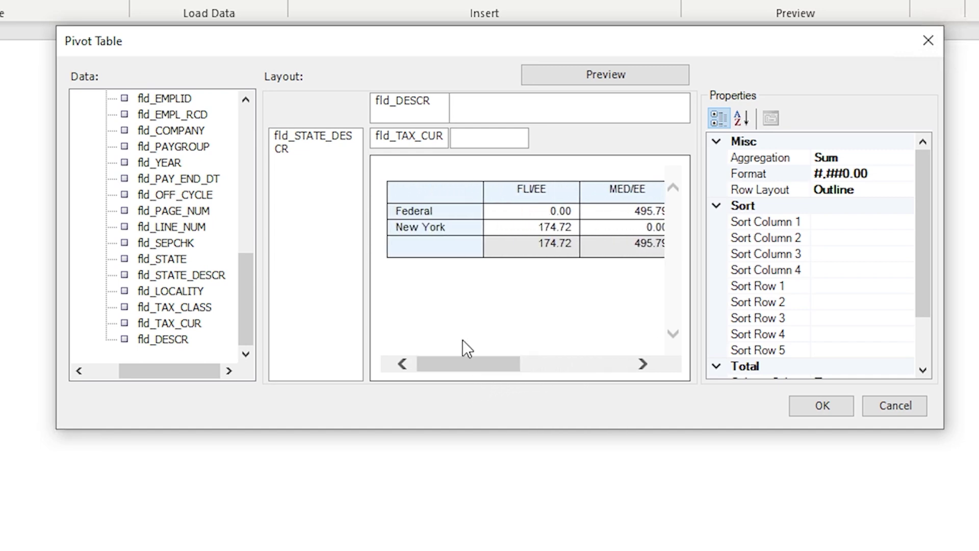
click(522, 369)
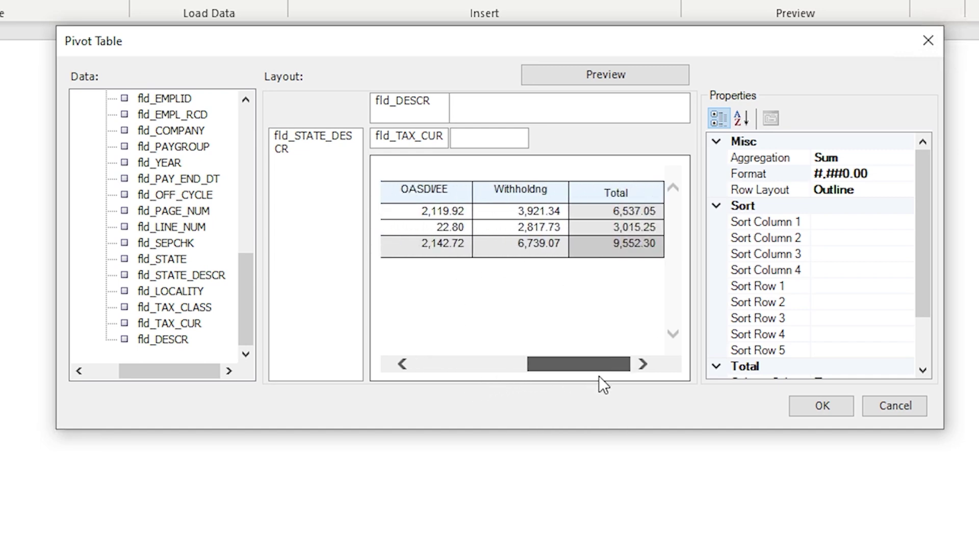
Switch aggregation to Count with format 0 and preview the entry counts totaling 273
click(898, 158)
click(905, 157)
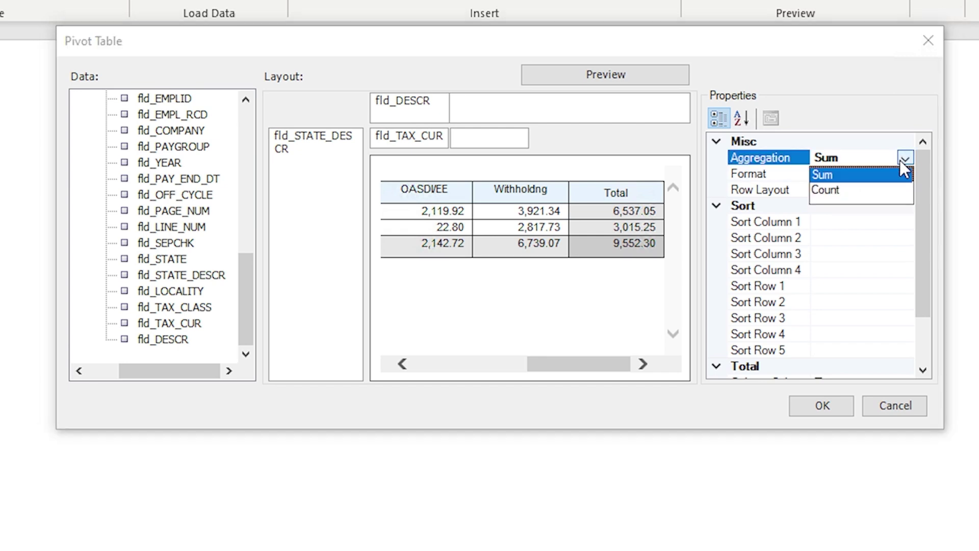
click(853, 190)
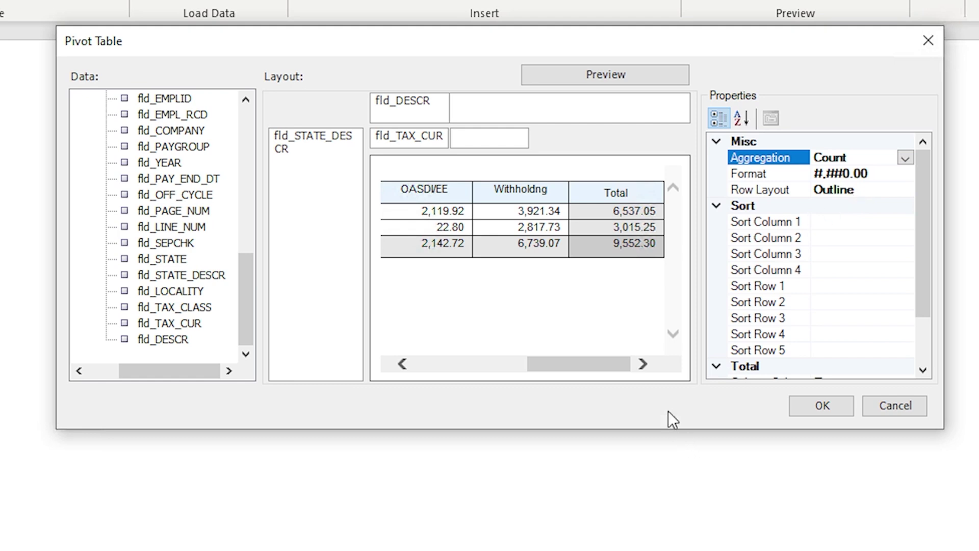
click(899, 173)
click(900, 174)
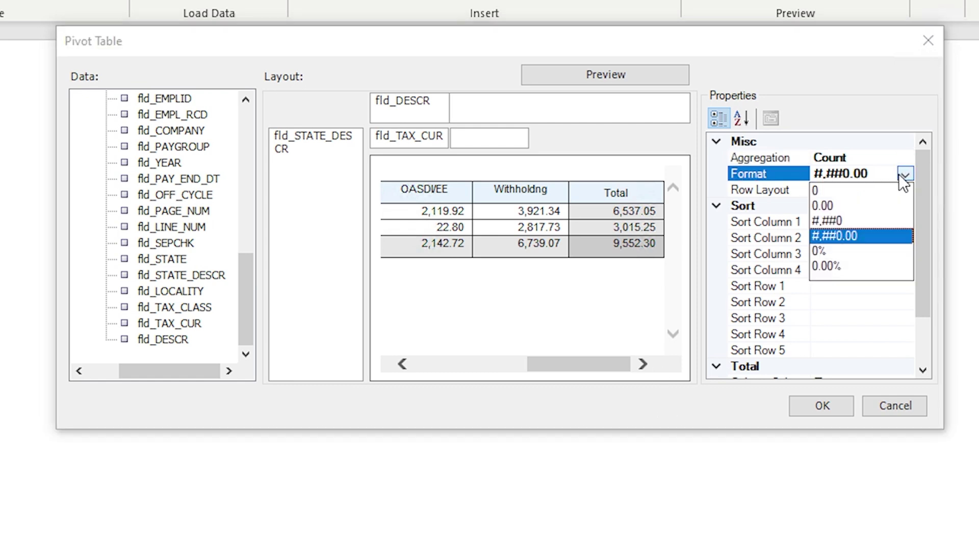
click(862, 195)
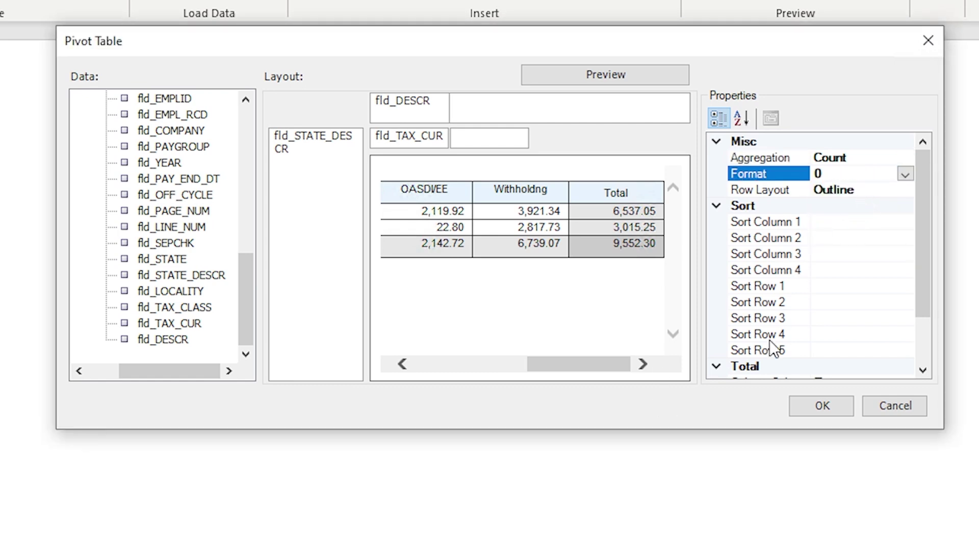
click(610, 76)
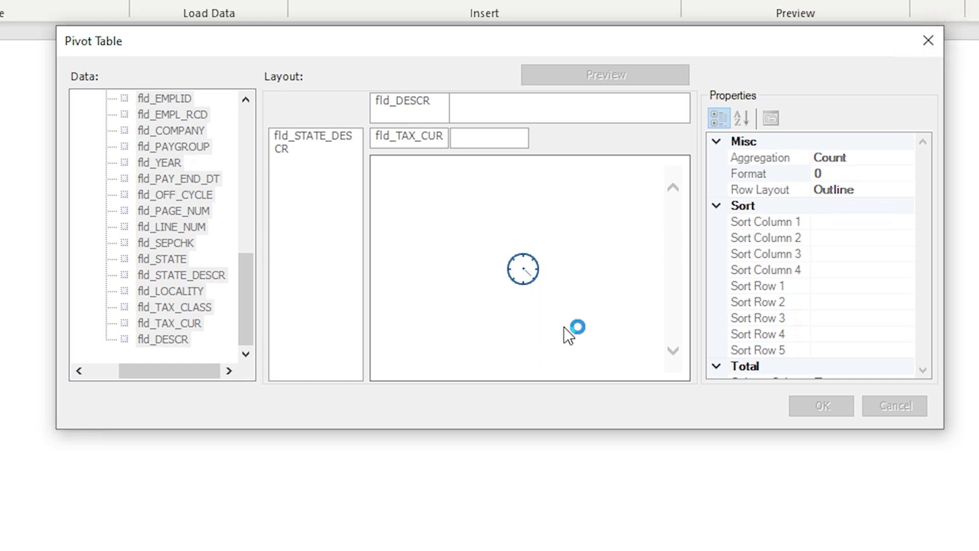
drag(479, 371, 638, 363)
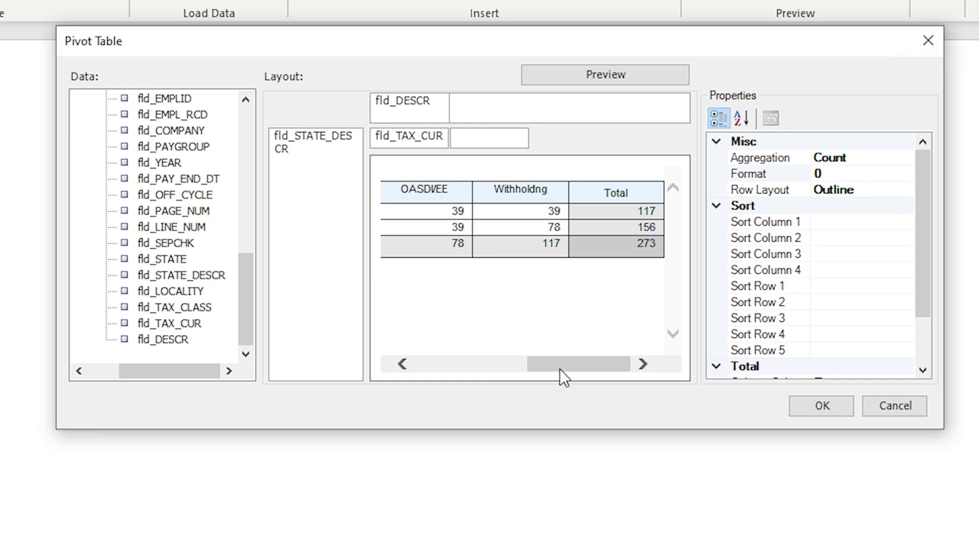
drag(560, 369, 573, 400)
Restore Sum aggregation with the #,##0.00 number format
click(863, 158)
click(901, 156)
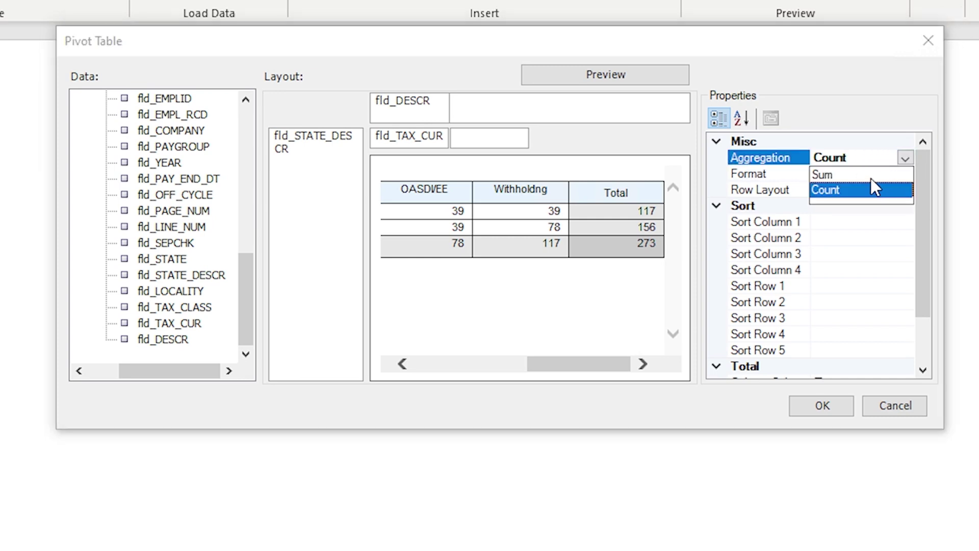
click(867, 174)
click(905, 174)
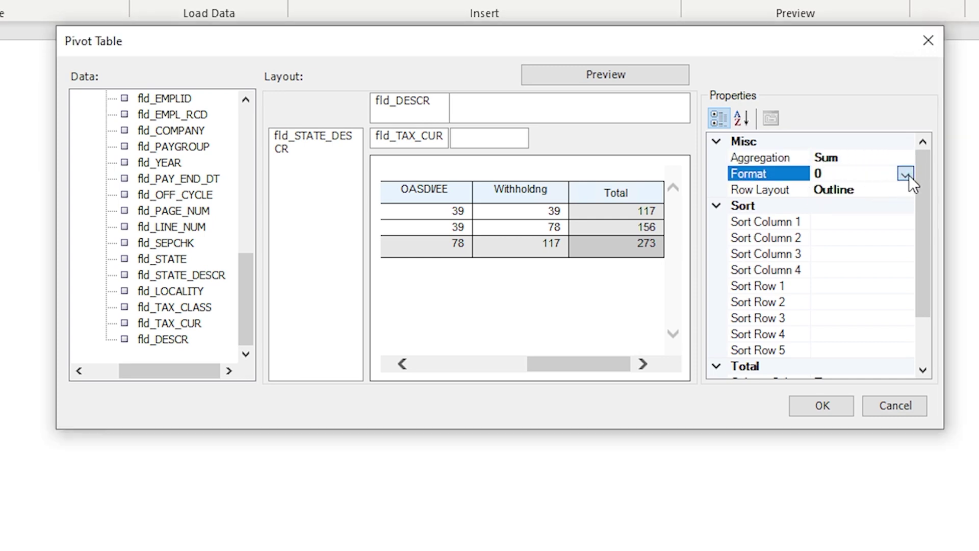
click(906, 175)
click(840, 198)
click(906, 174)
click(883, 212)
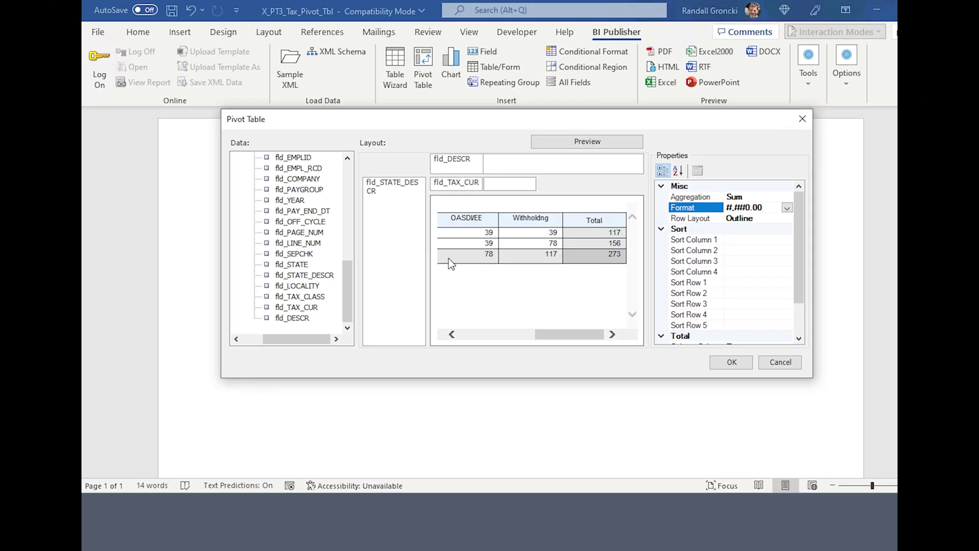
Insert the pivot below the employee header and preview the PDF showing grand total 9,552.30
click(732, 362)
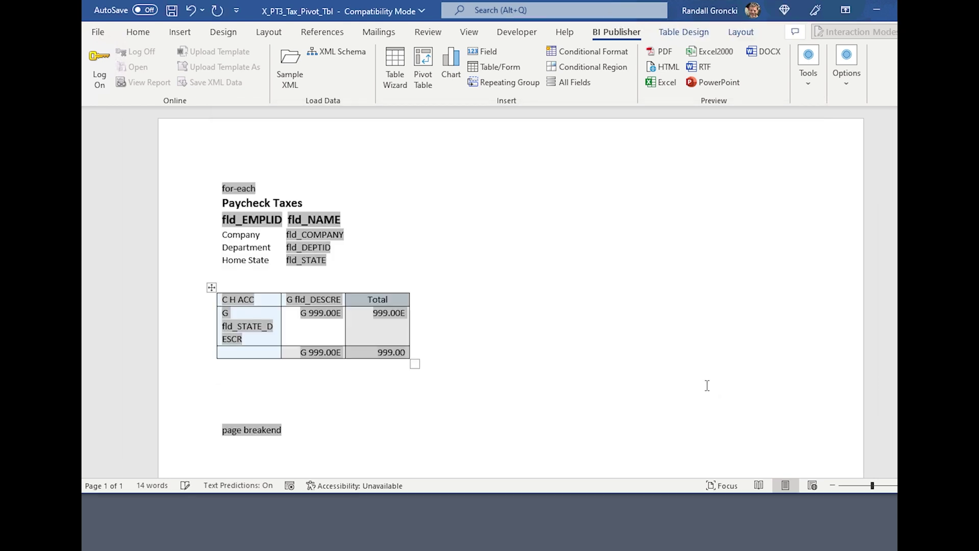
click(481, 364)
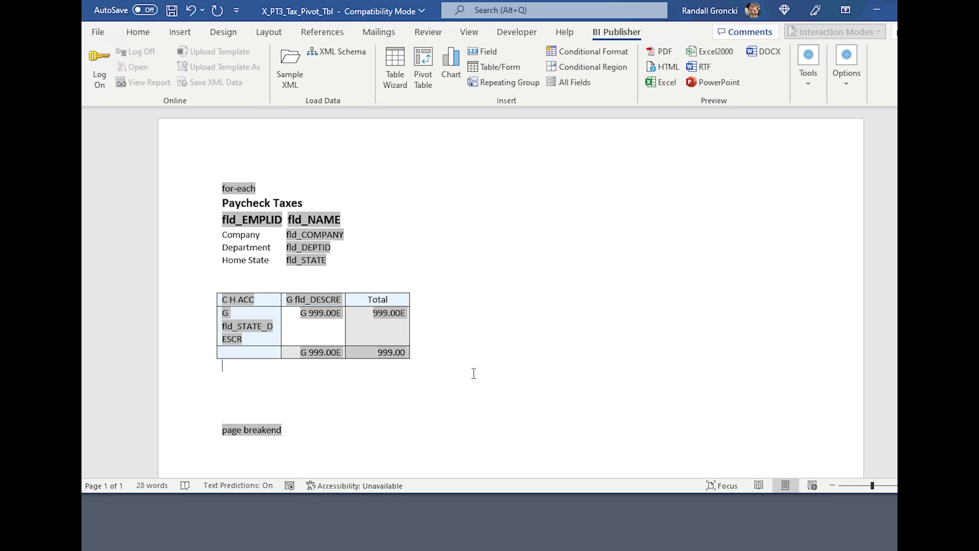
click(659, 54)
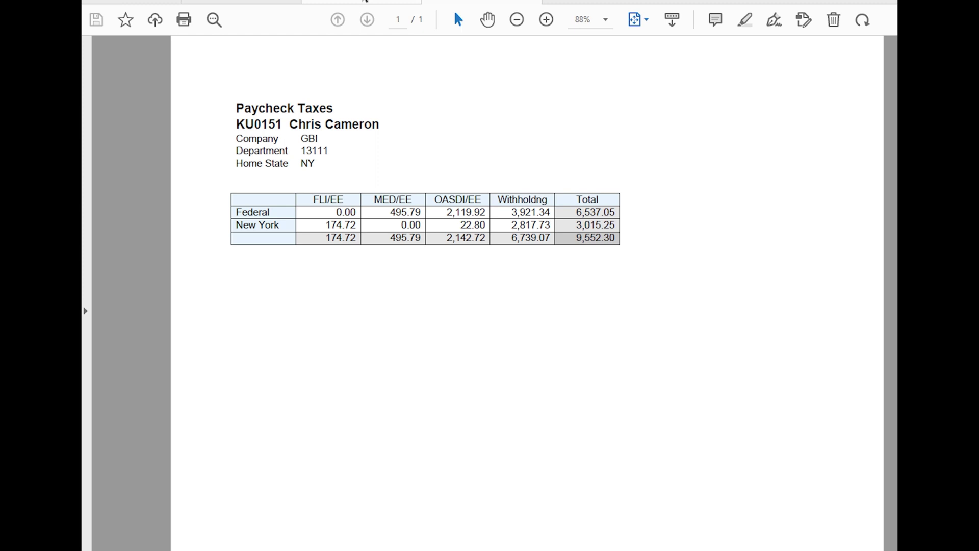
Compare the Federal Withholding and grand total figures against the nine-page detail listing, then return to Word
click(364, 1)
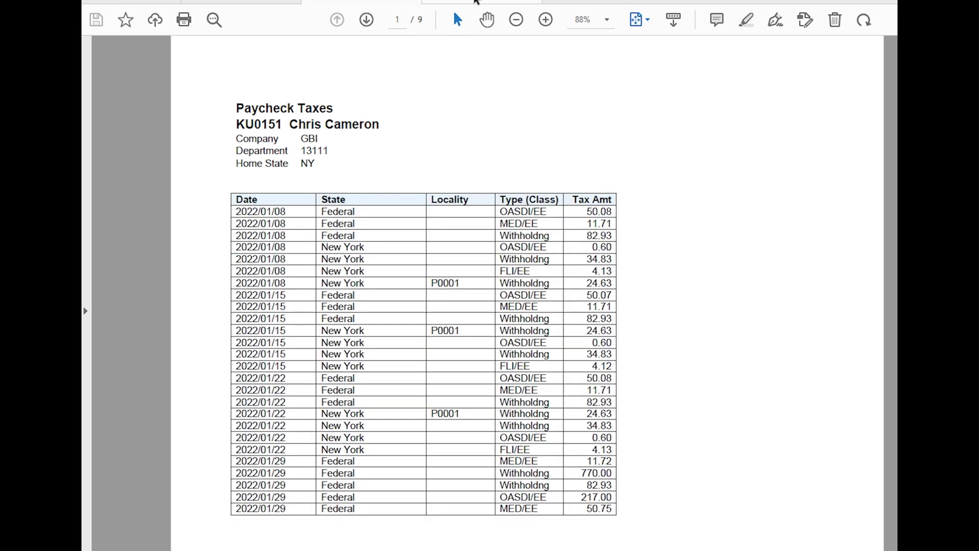
click(474, 1)
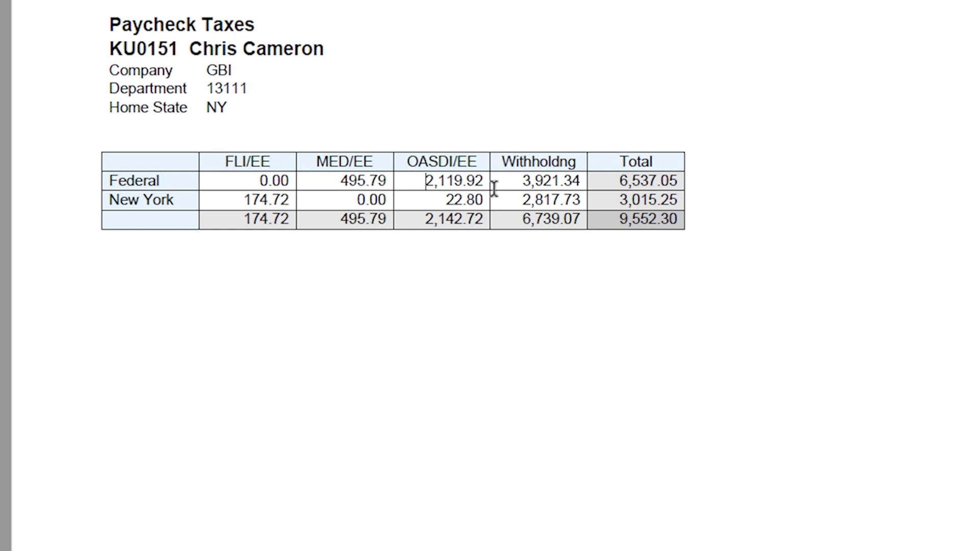
click(532, 180)
click(623, 219)
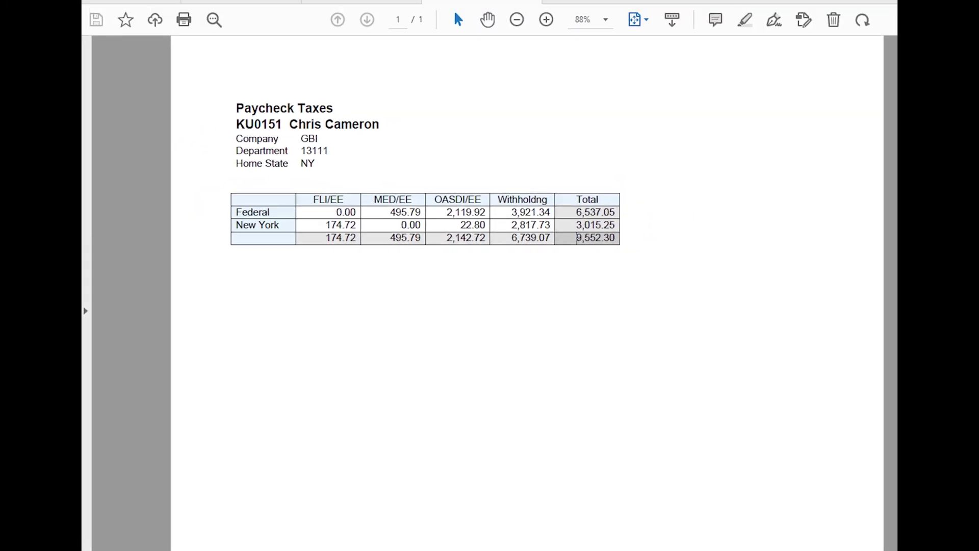
key(alt+Tab)
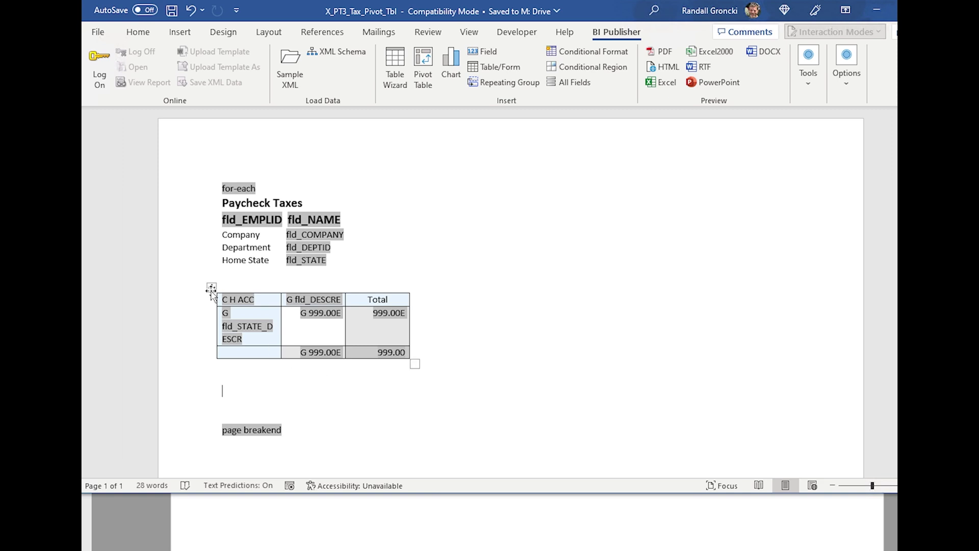
Delete the previously inserted pivot table from the template
click(212, 288)
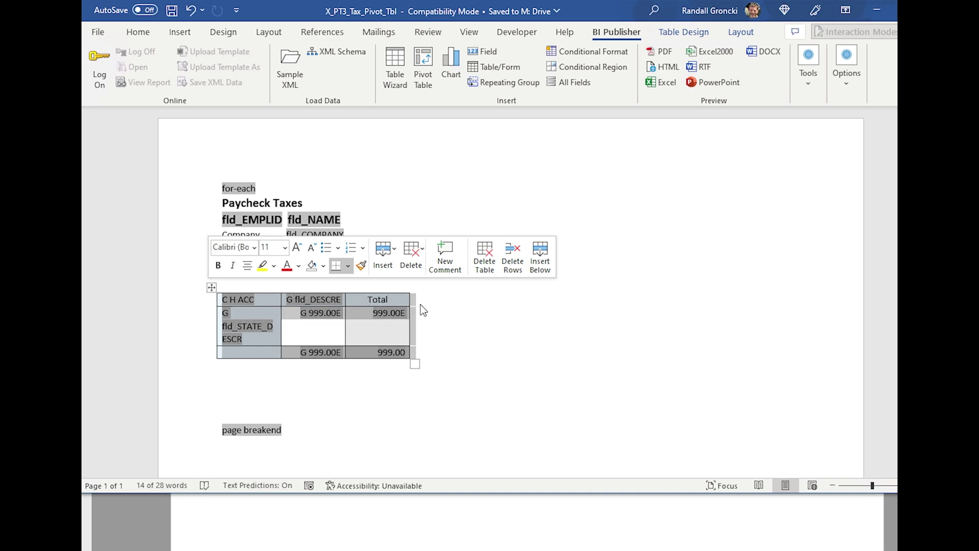
click(480, 270)
click(412, 242)
Build a new pivot: fld_DESCR columns, fld_TAX_CUR values, fld_STATE_DESCR then fld_LOCALITY rows
click(423, 69)
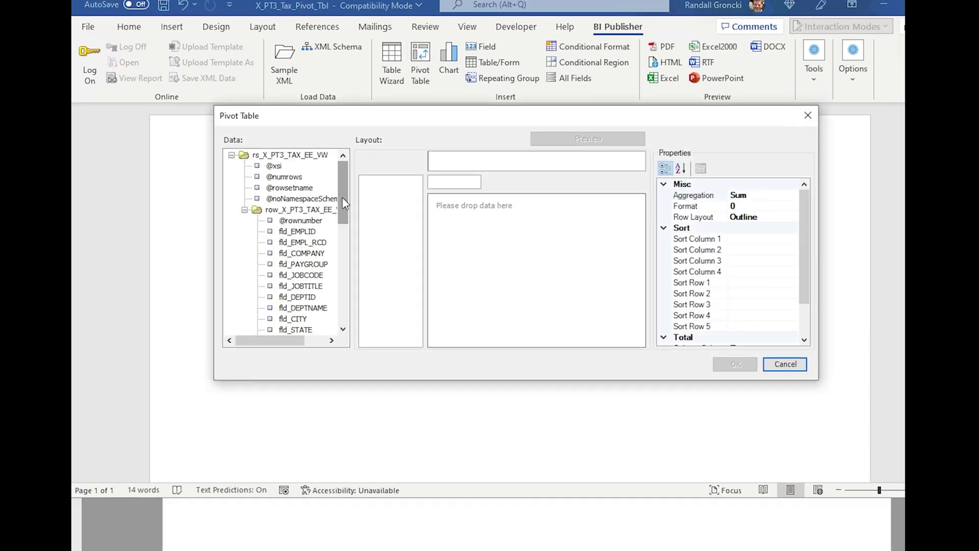
drag(344, 203, 483, 206)
drag(451, 169, 460, 111)
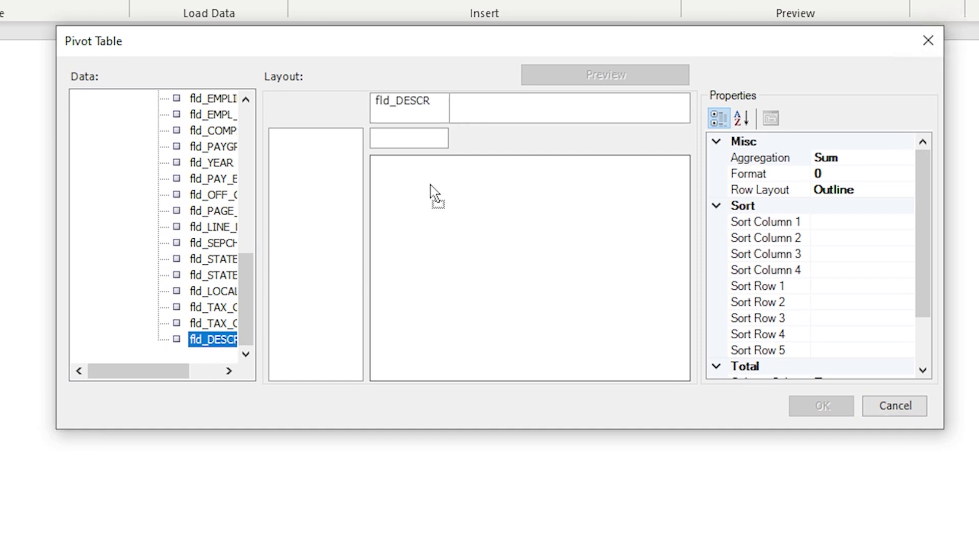
drag(186, 372, 222, 369)
drag(188, 327, 398, 149)
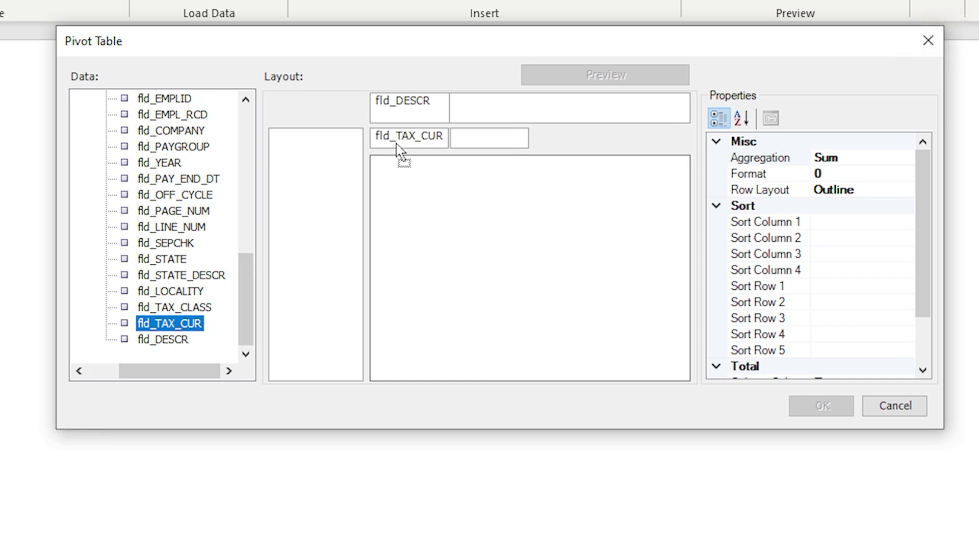
click(186, 261)
click(210, 280)
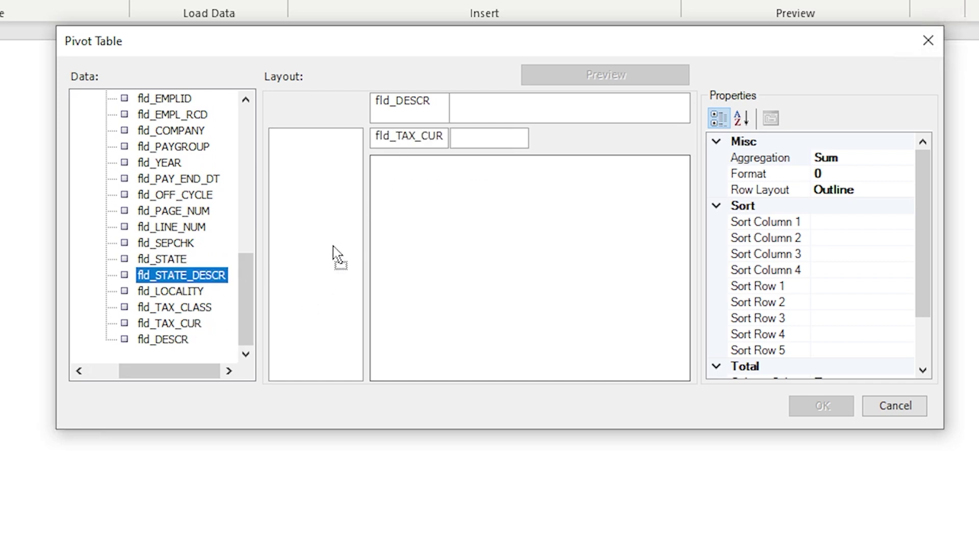
drag(333, 245, 347, 262)
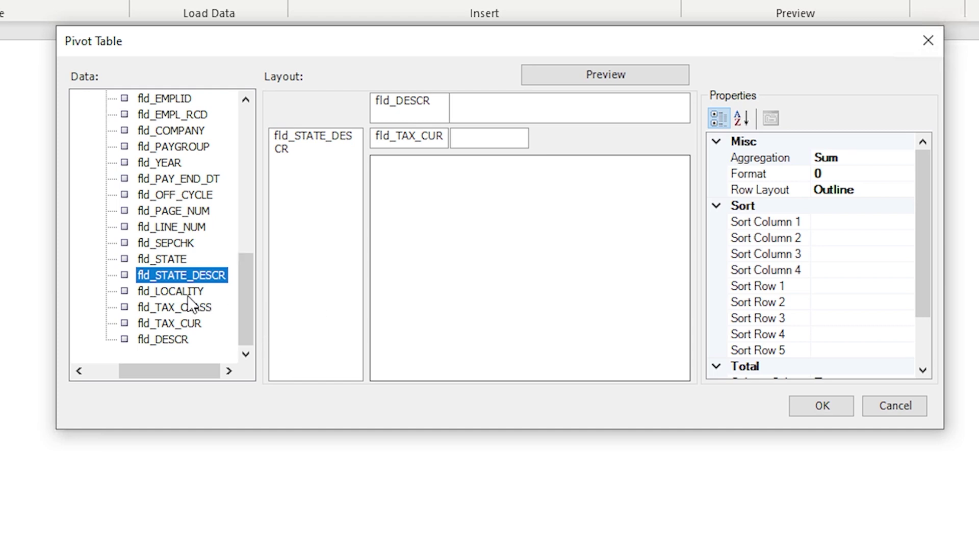
key(Down)
drag(170, 295, 306, 238)
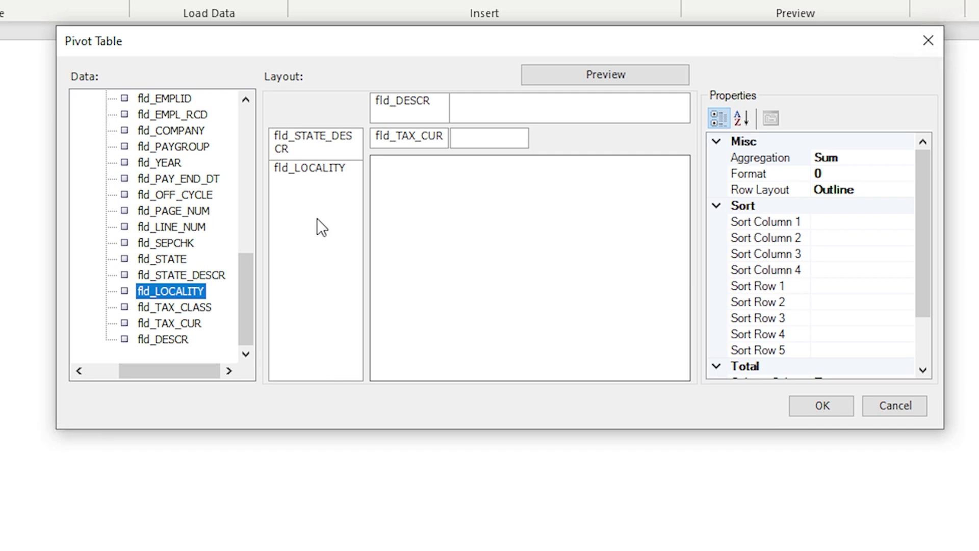
Format values as #,##0.00 and preview Federal and New York rows with locality P0001 nested
click(863, 160)
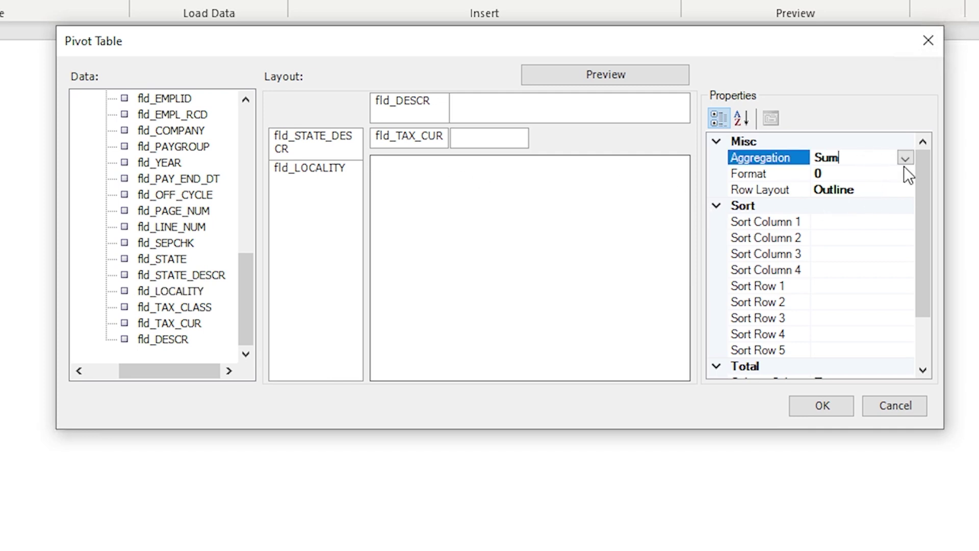
click(905, 173)
click(905, 174)
click(860, 235)
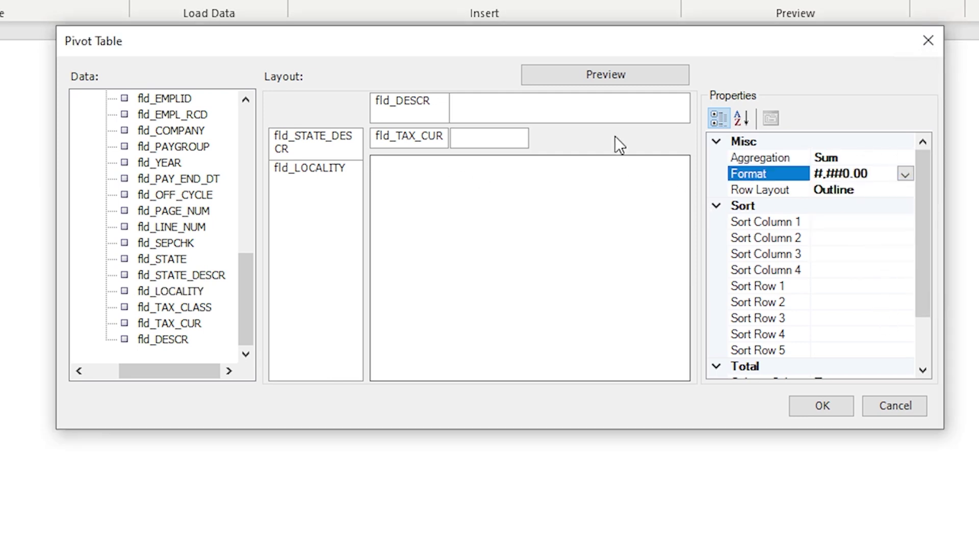
click(594, 77)
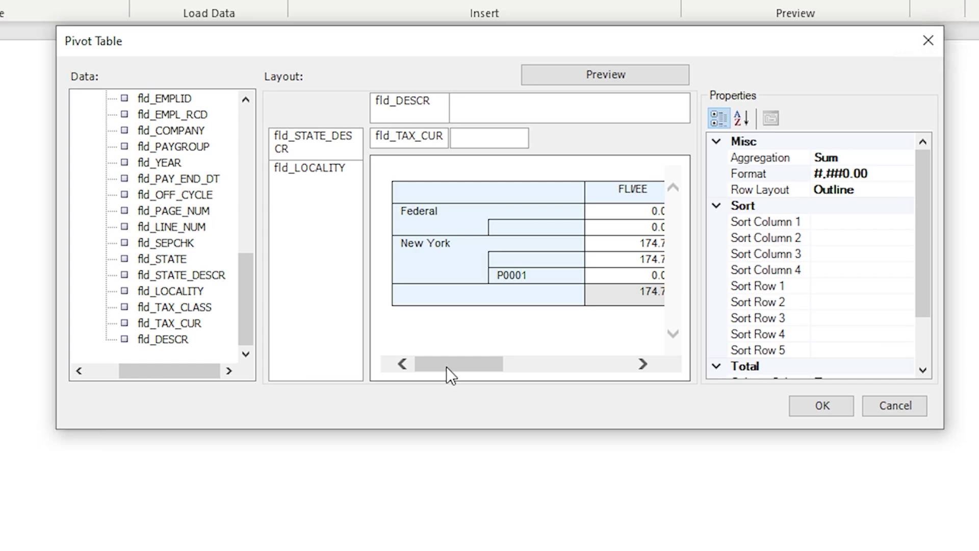
drag(447, 365, 460, 367)
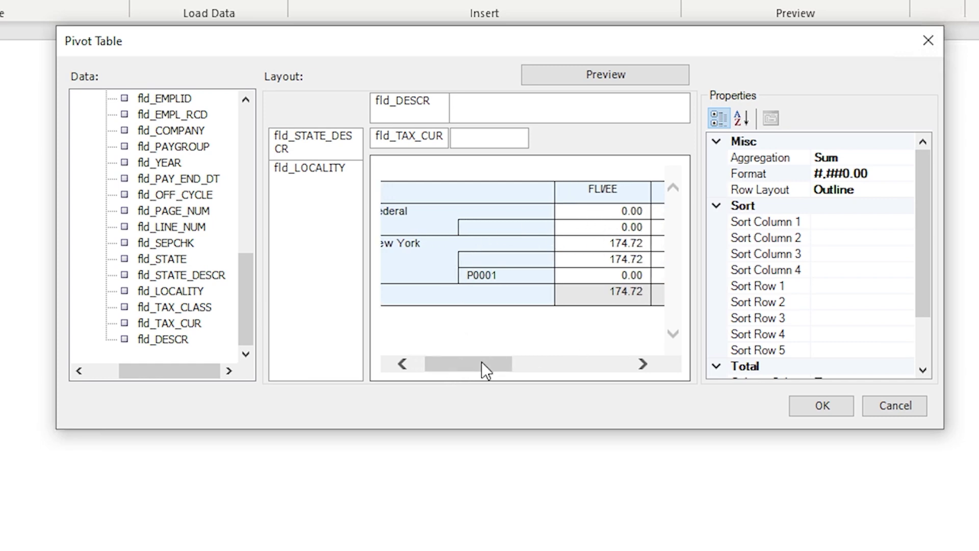
mouse_move(482, 362)
mouse_down()
mouse_move(515, 368)
mouse_move(467, 369)
mouse_up()
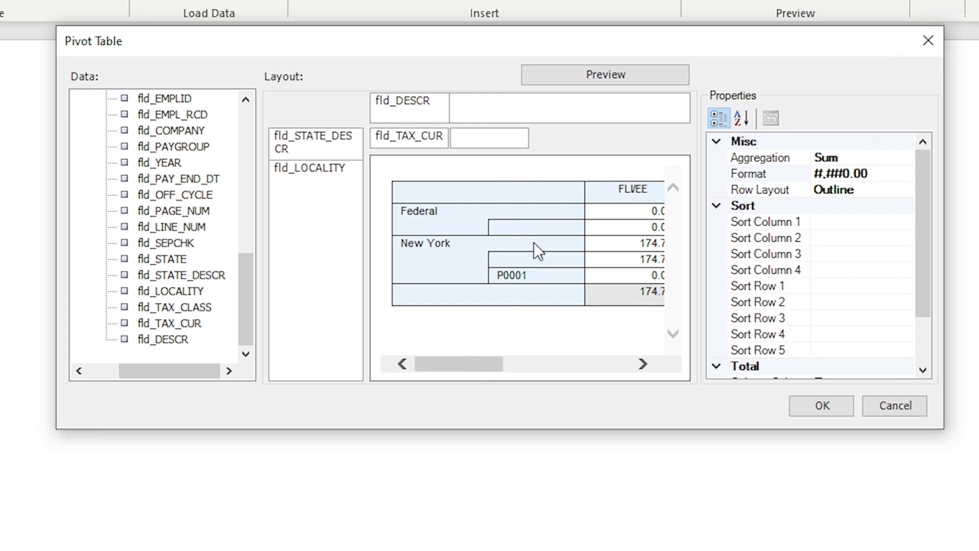
drag(474, 362, 436, 369)
Set the pivot's Row Layout to Inline and preview New York 174.72 with locality P0001
click(866, 191)
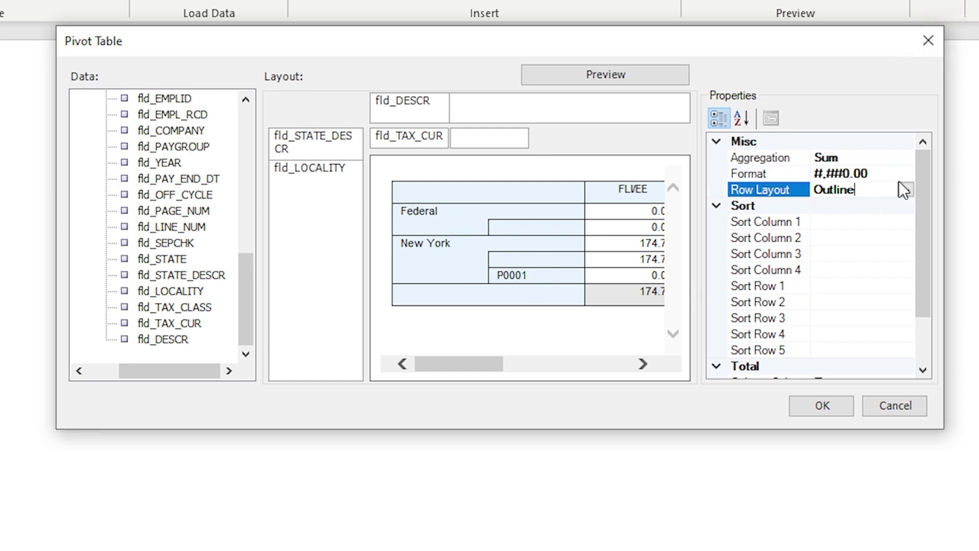
click(903, 188)
click(845, 222)
click(606, 74)
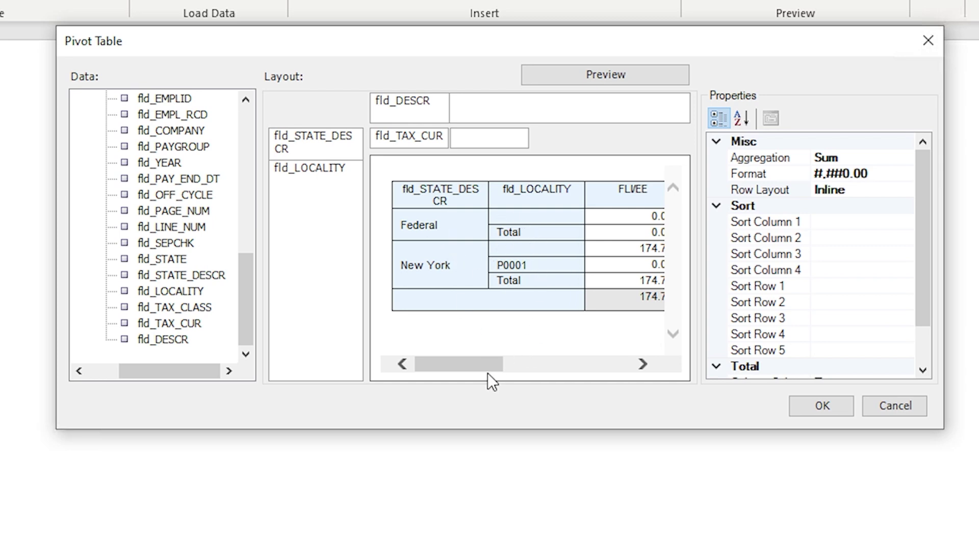
mouse_move(488, 364)
mouse_down()
mouse_move(642, 368)
mouse_move(490, 368)
mouse_up()
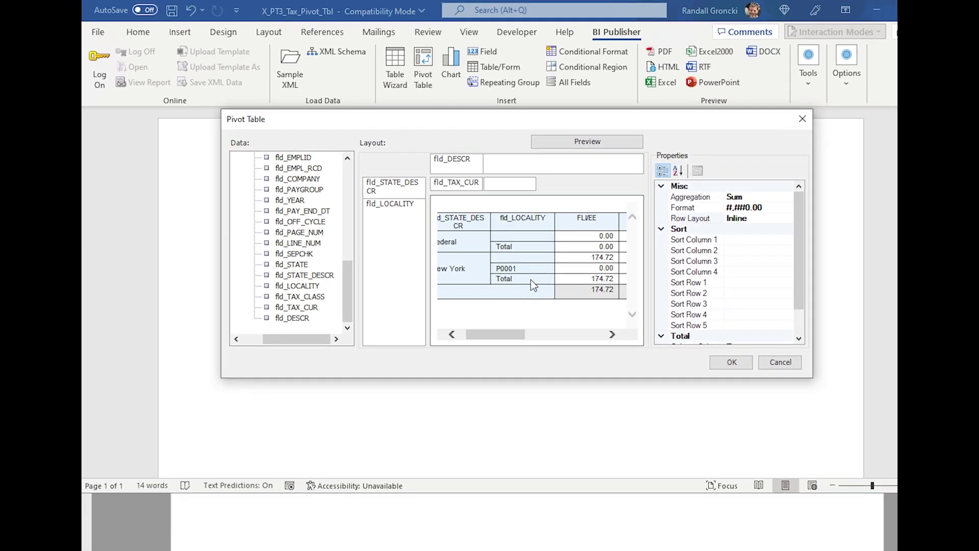
Insert the pivot table into the template and right-align its Total column
click(730, 365)
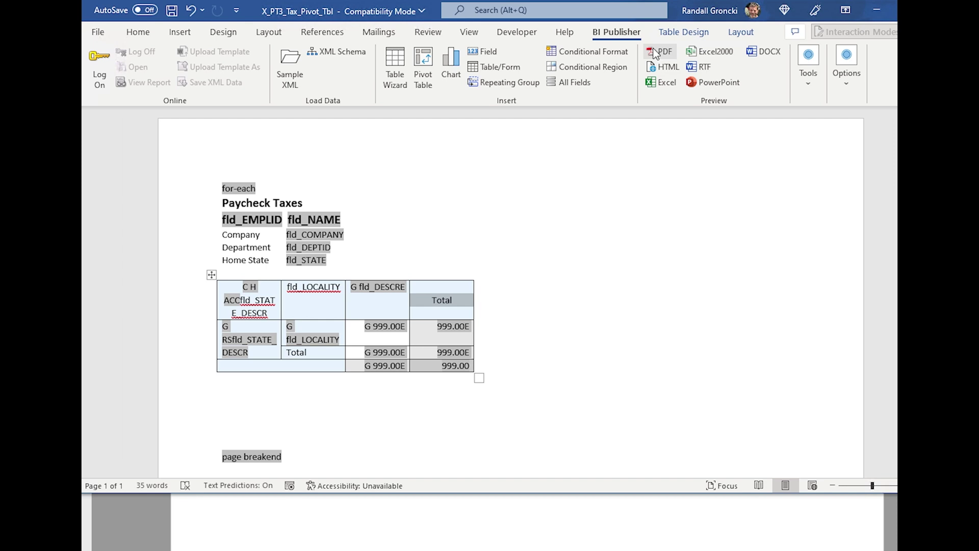
double_click(382, 286)
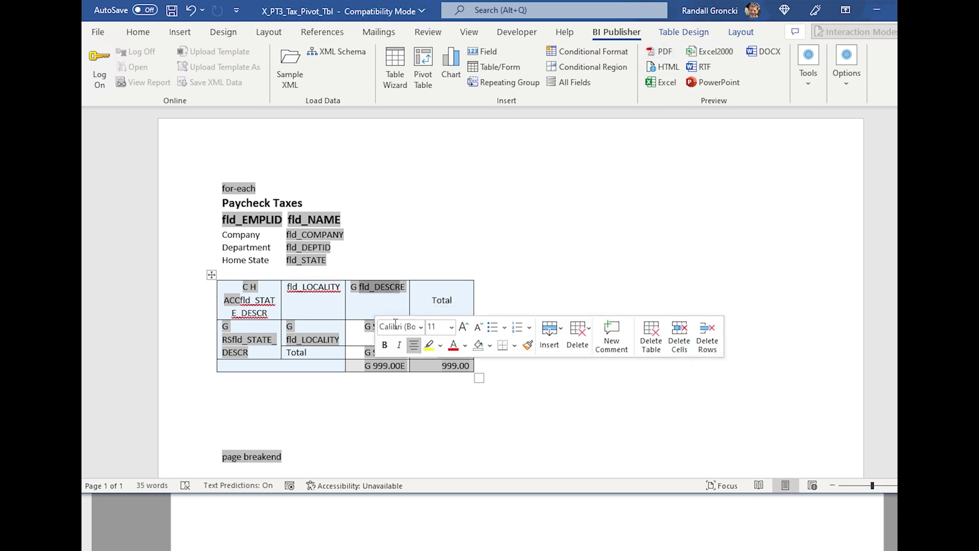
click(428, 302)
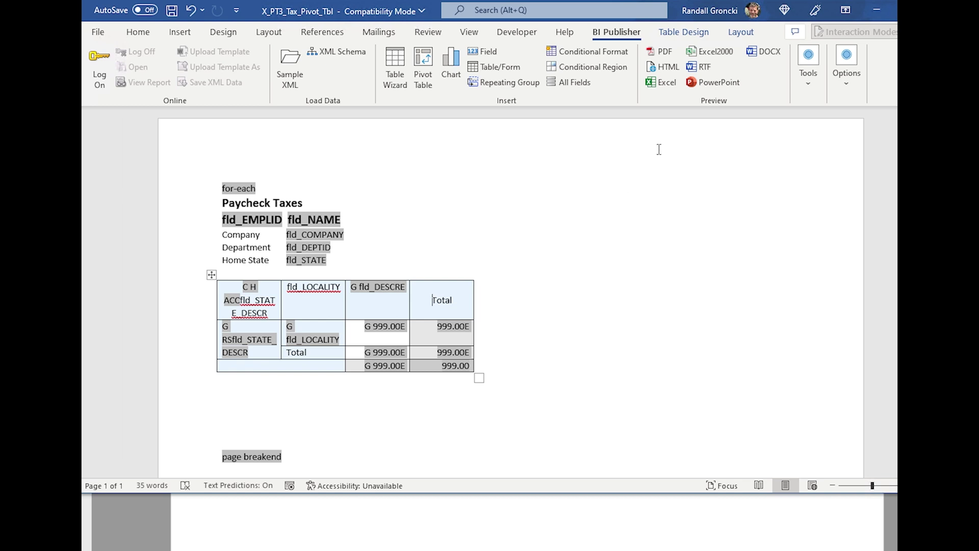
key(shift+Down)
key(shift+Down)
key(shift+Down)
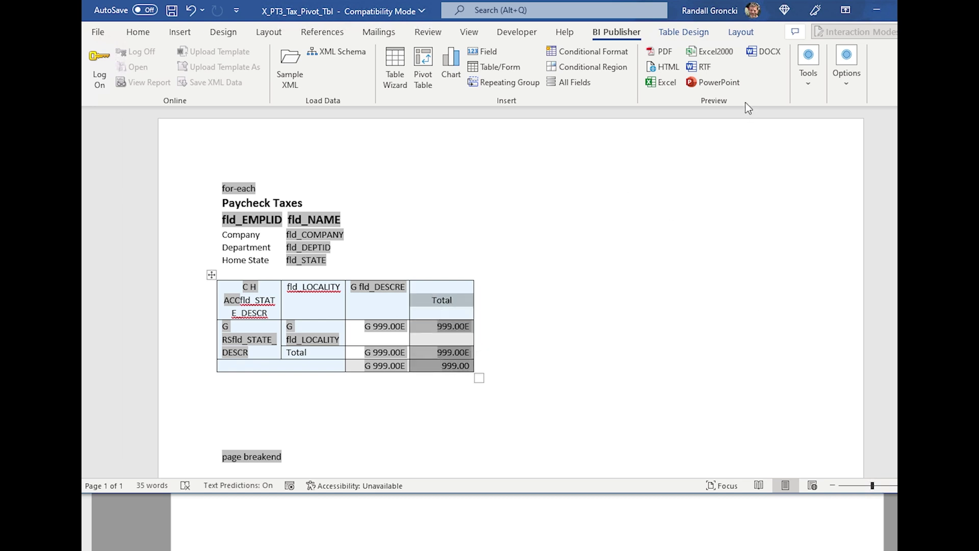
click(741, 32)
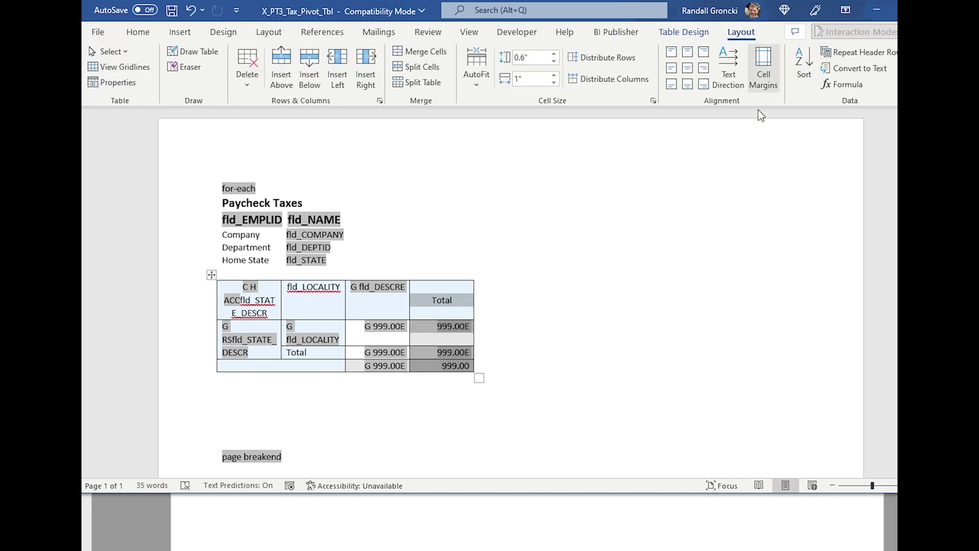
click(704, 52)
Bold the table's header row and generate a PDF preview of the report
drag(237, 286, 444, 301)
click(138, 32)
click(147, 78)
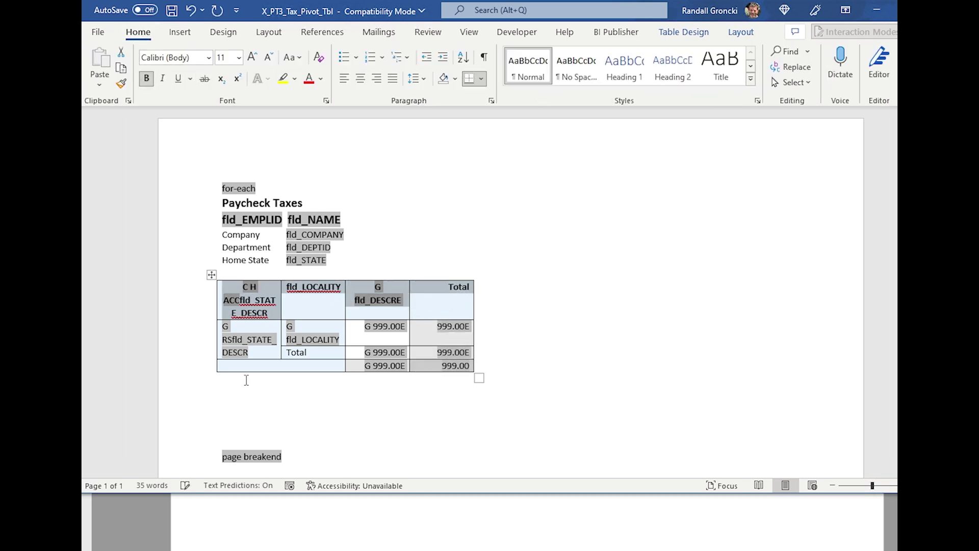
click(220, 308)
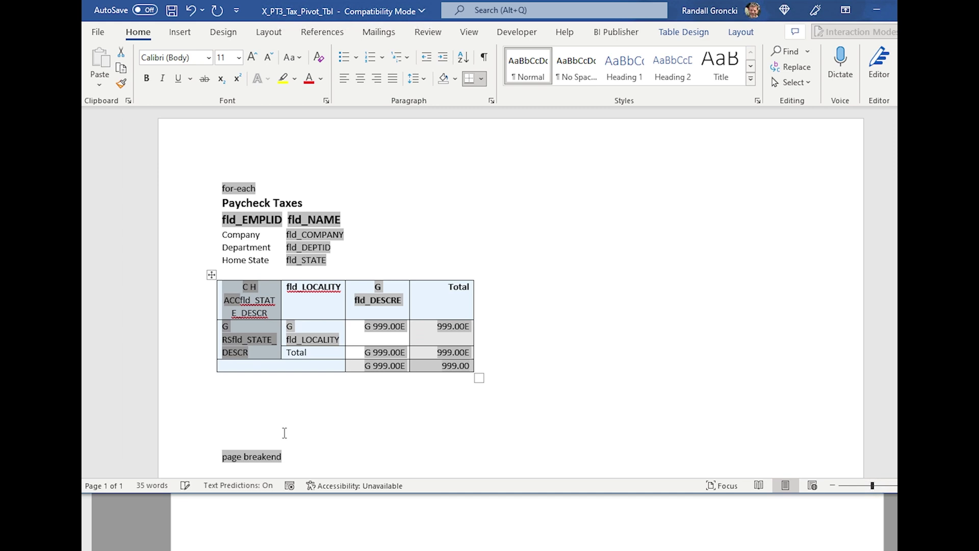
click(616, 32)
click(660, 53)
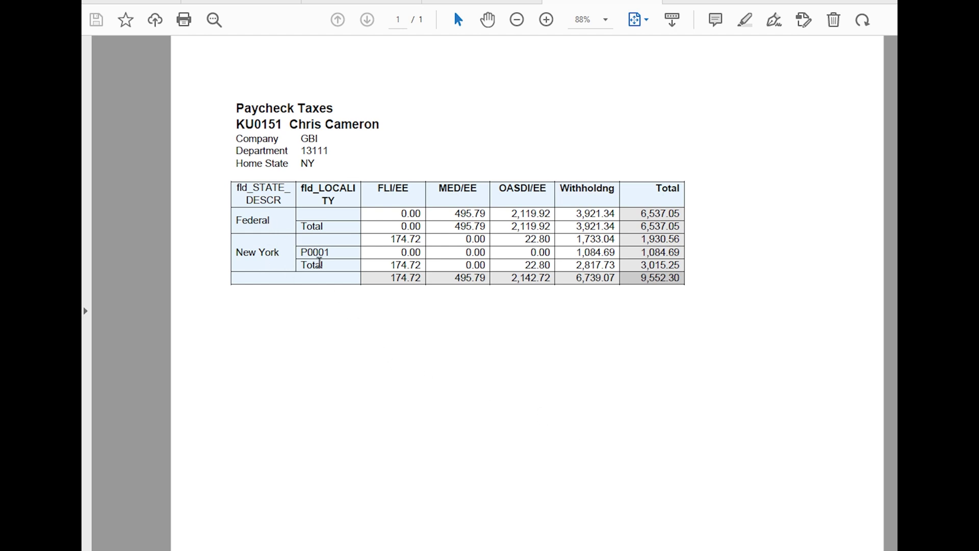
key(alt+Tab)
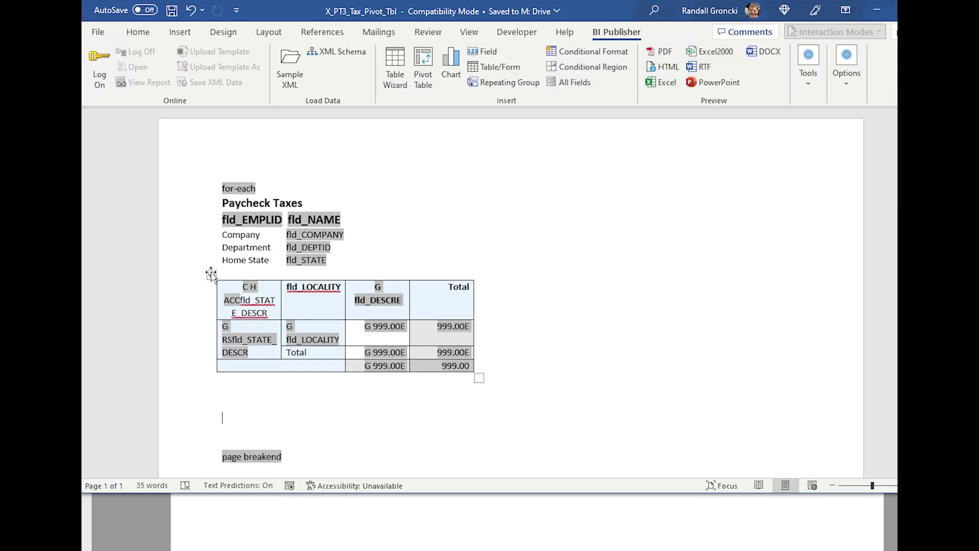
Delete the old pivot and start a new one with fld_LOCALITY rows and fld_TAX_CUR data
click(211, 274)
click(486, 242)
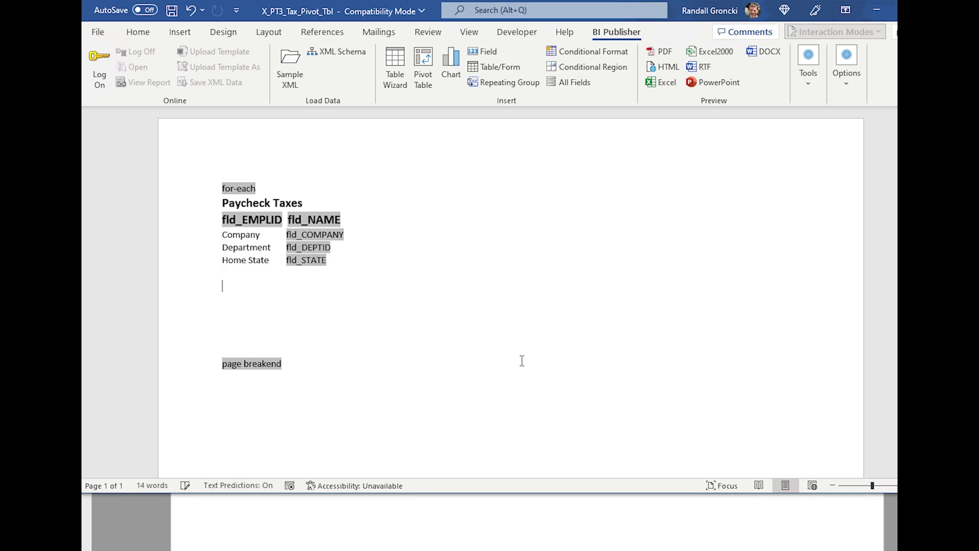
click(423, 69)
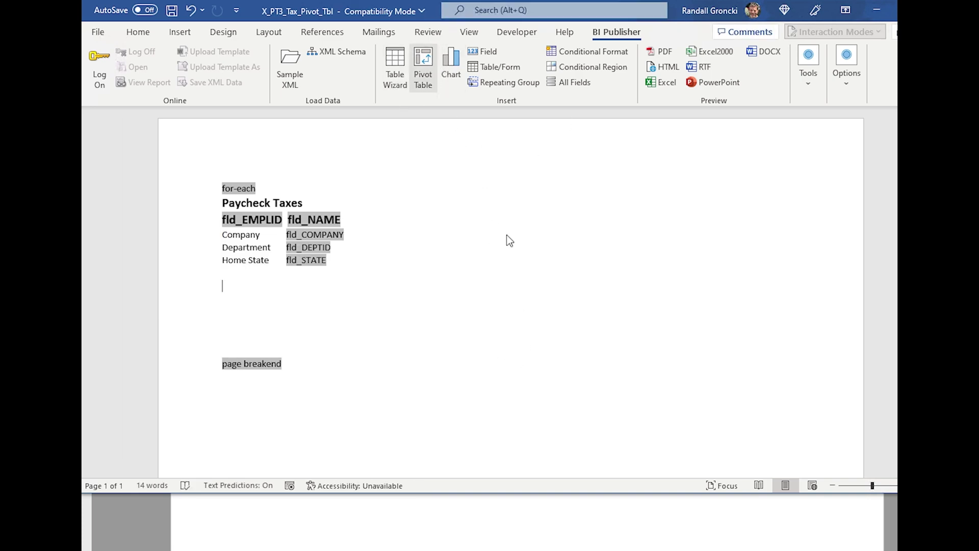
drag(292, 318, 398, 317)
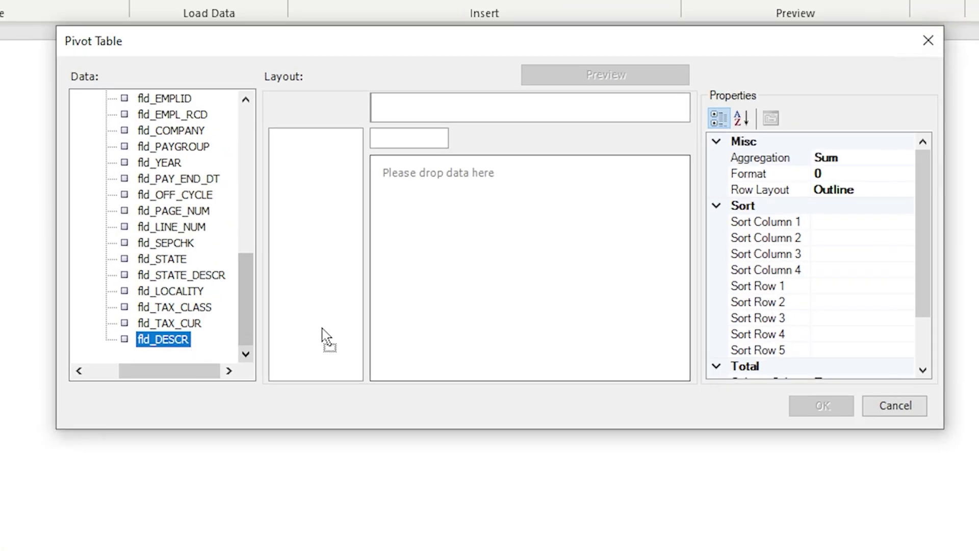
drag(322, 337, 326, 339)
drag(176, 289, 319, 304)
click(189, 324)
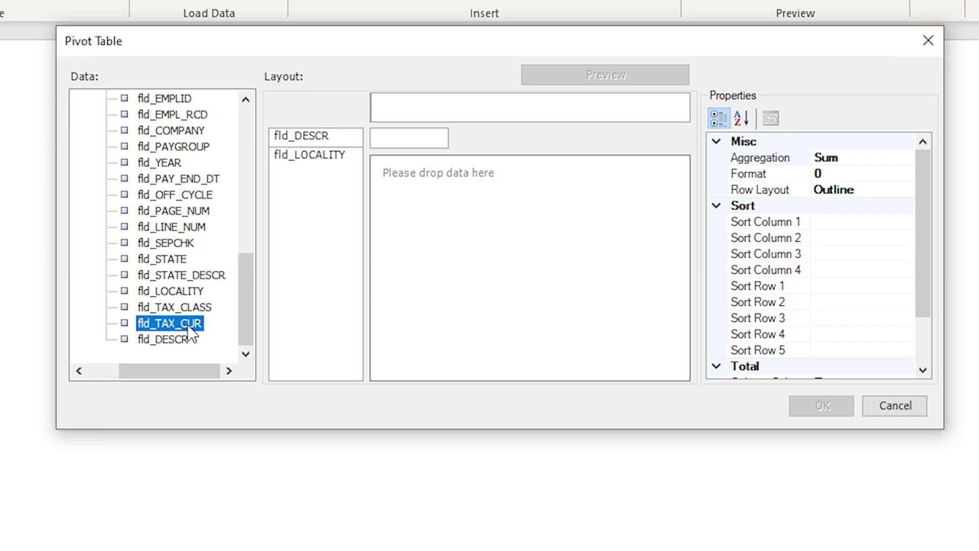
drag(316, 268, 403, 153)
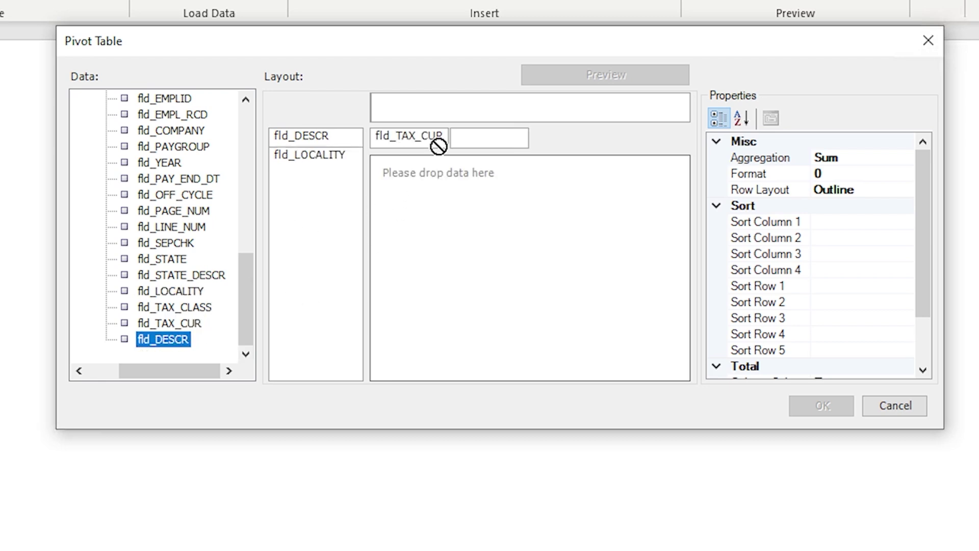
Put fld_DESCR in columns and fld_STATE_DESCR above fld_LOCALITY, count fld_TAX_CUR, and insert the table
drag(443, 117, 442, 113)
drag(303, 136, 223, 210)
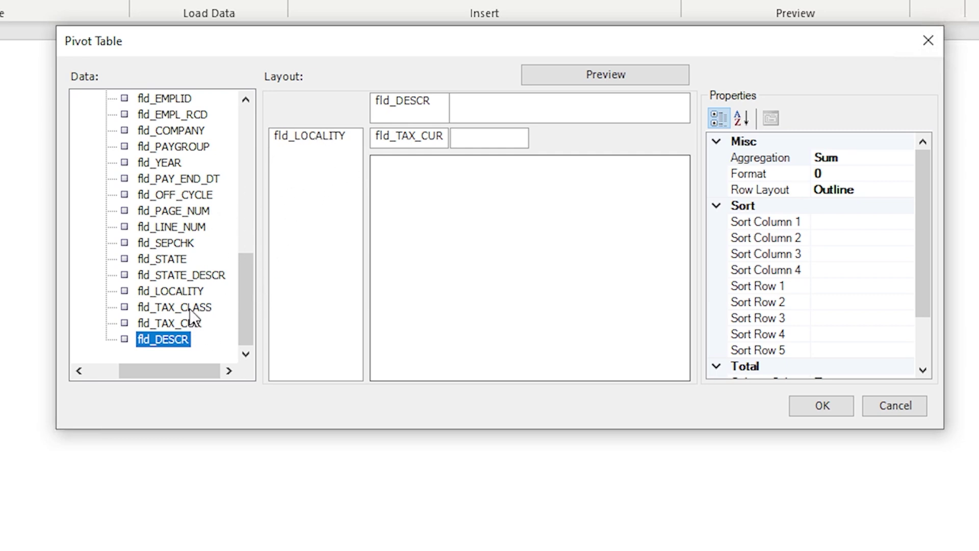
click(196, 291)
drag(199, 275, 315, 253)
drag(312, 140, 314, 205)
click(858, 158)
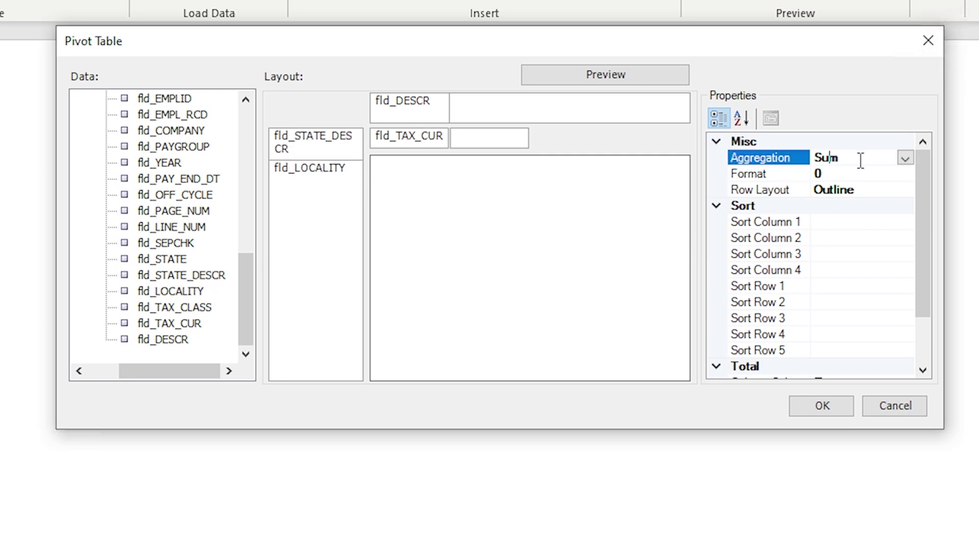
click(904, 158)
click(834, 188)
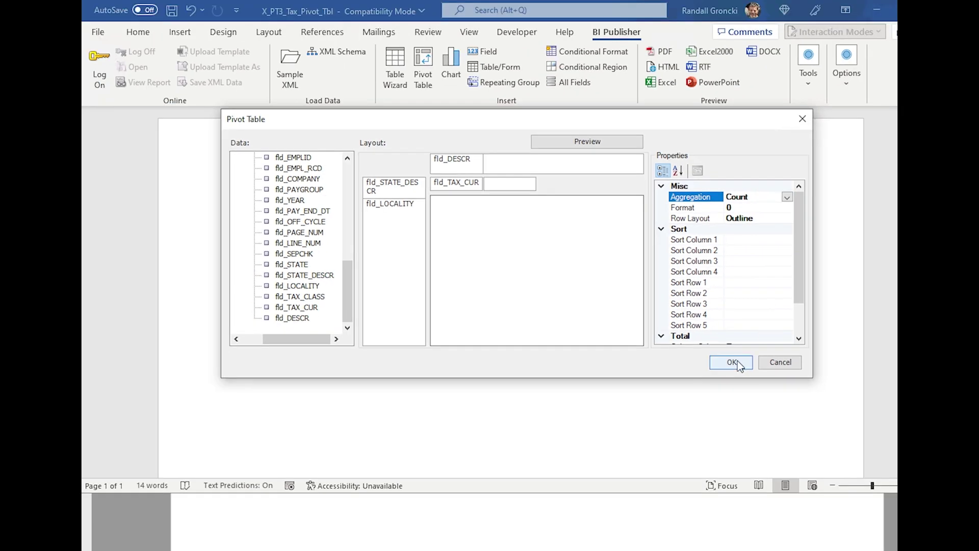
click(736, 360)
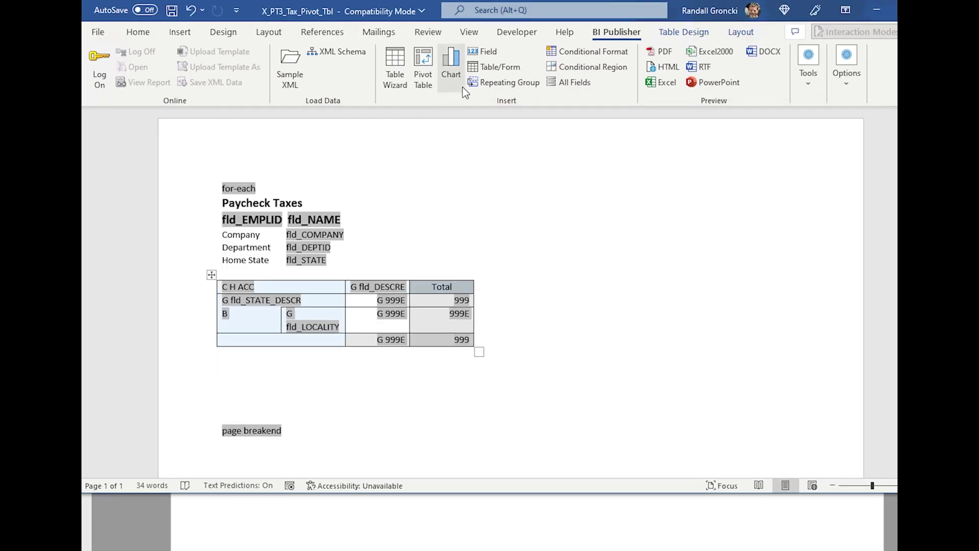
Generate a PDF preview of the counted pivot table, showing a grand total of 273
click(650, 53)
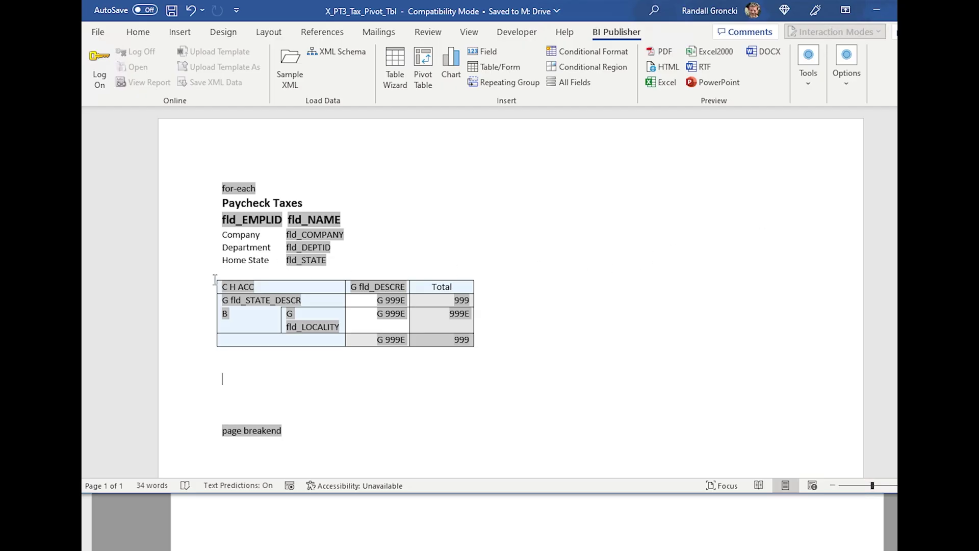
Delete the counted pivot and preview a new one summing fld_TAX_CUR, grand total 9,552.30
click(212, 274)
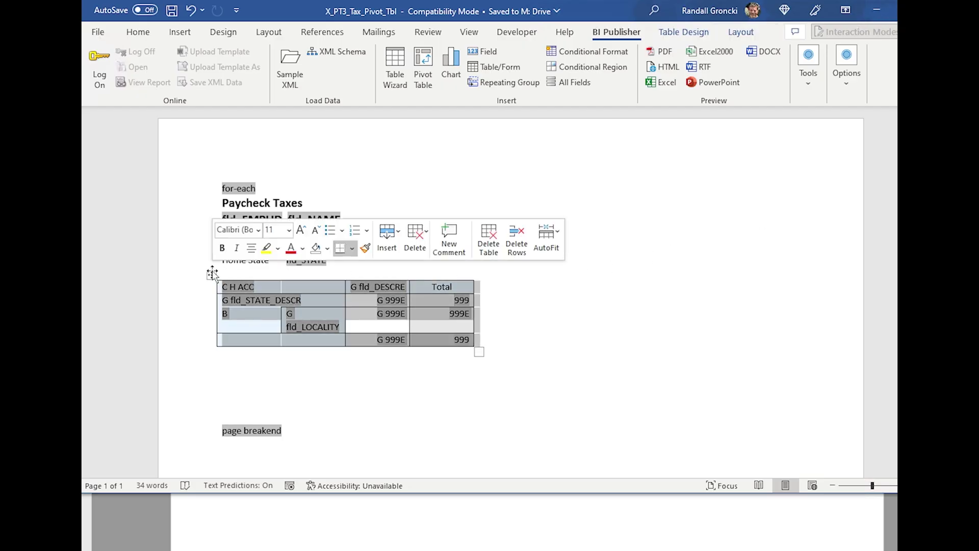
click(488, 240)
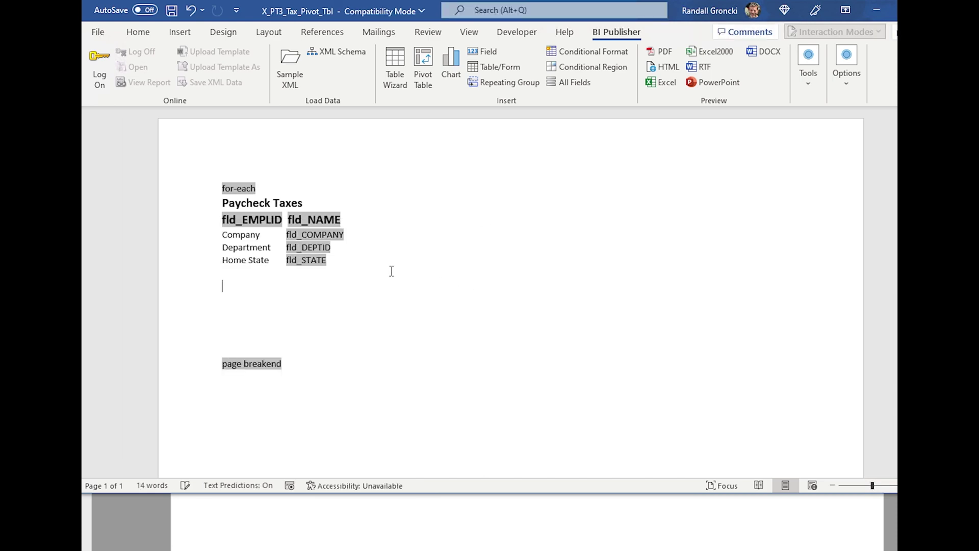
click(423, 60)
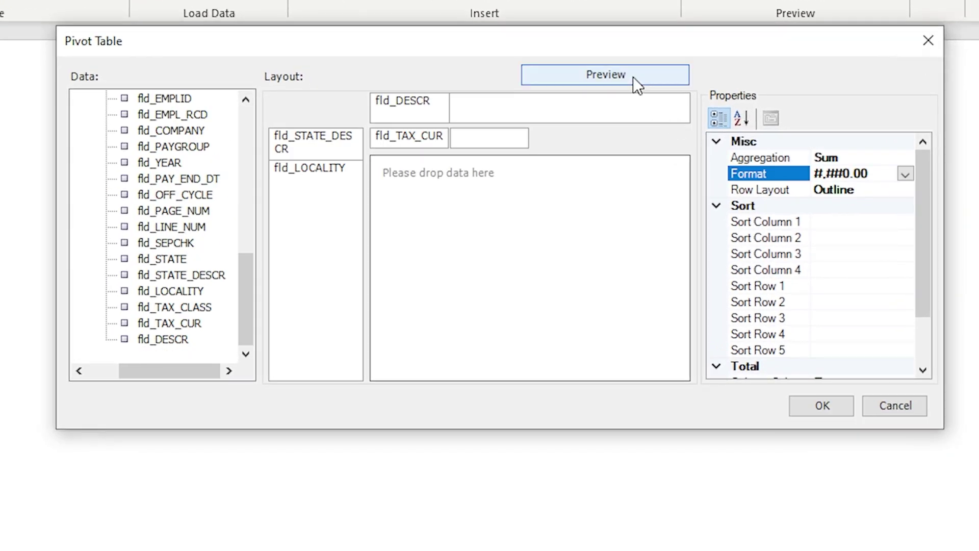
click(602, 141)
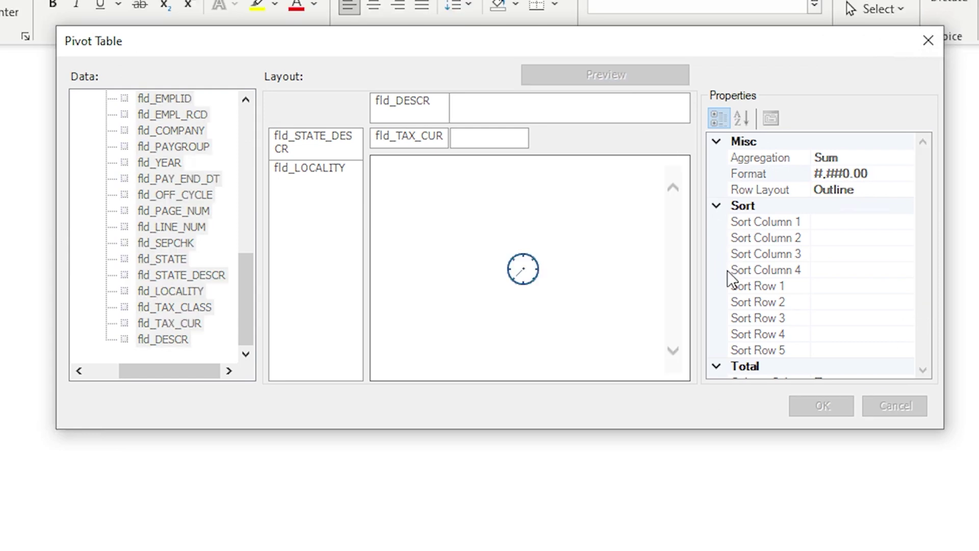
drag(923, 224, 922, 282)
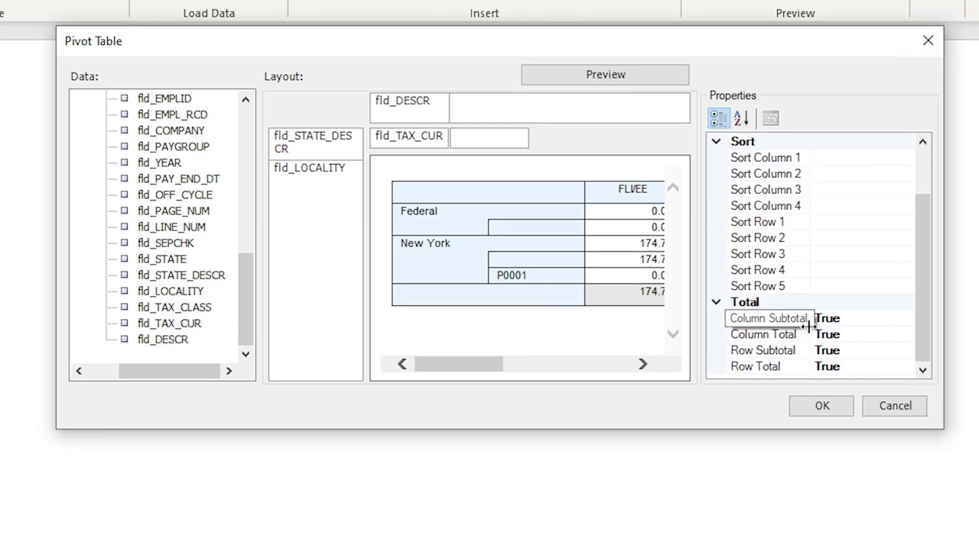
drag(502, 366, 621, 369)
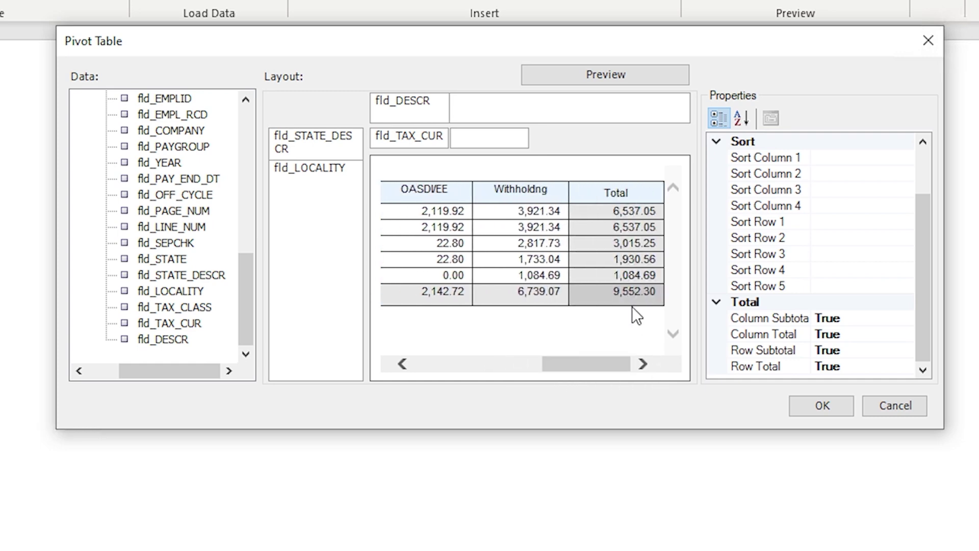
Set Row Subtotal to False and refresh the pivot preview
click(869, 350)
click(904, 350)
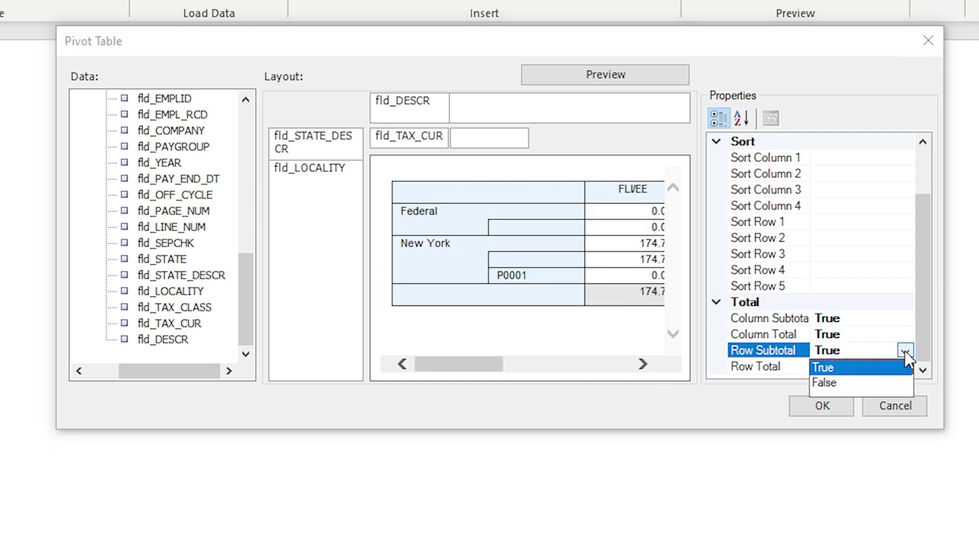
click(826, 383)
click(614, 79)
drag(479, 364, 578, 371)
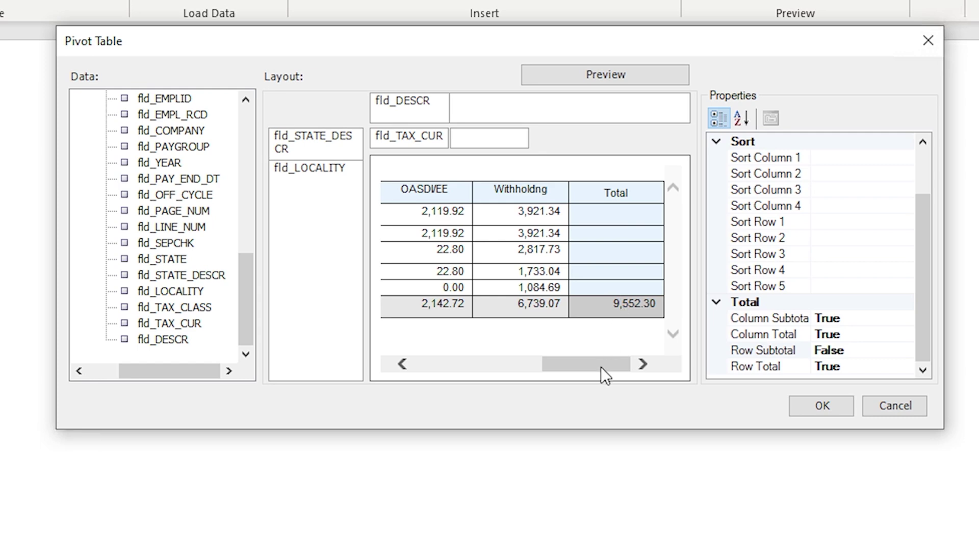
Set Column Subtotal and then Column Total to False, previewing the table after each
click(906, 319)
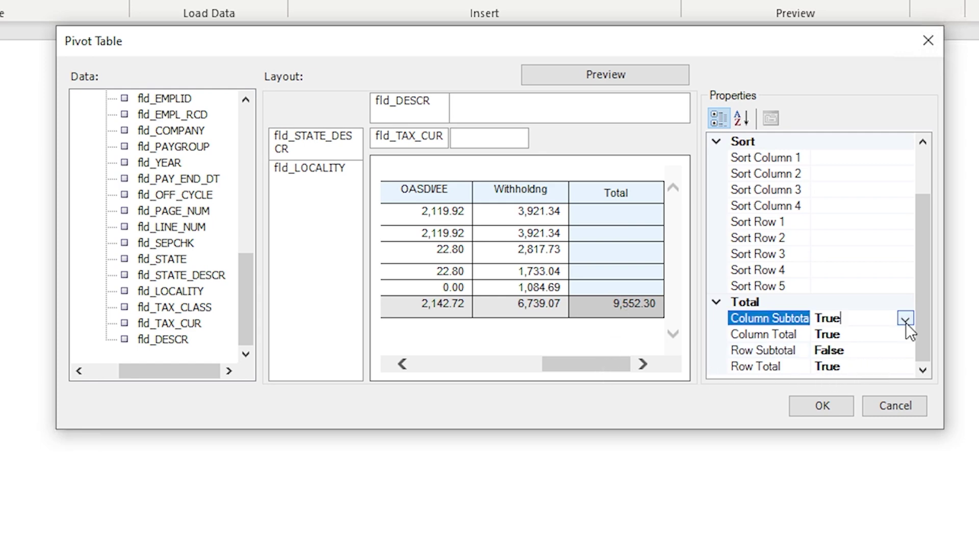
click(905, 320)
click(844, 347)
click(639, 74)
drag(599, 365, 513, 367)
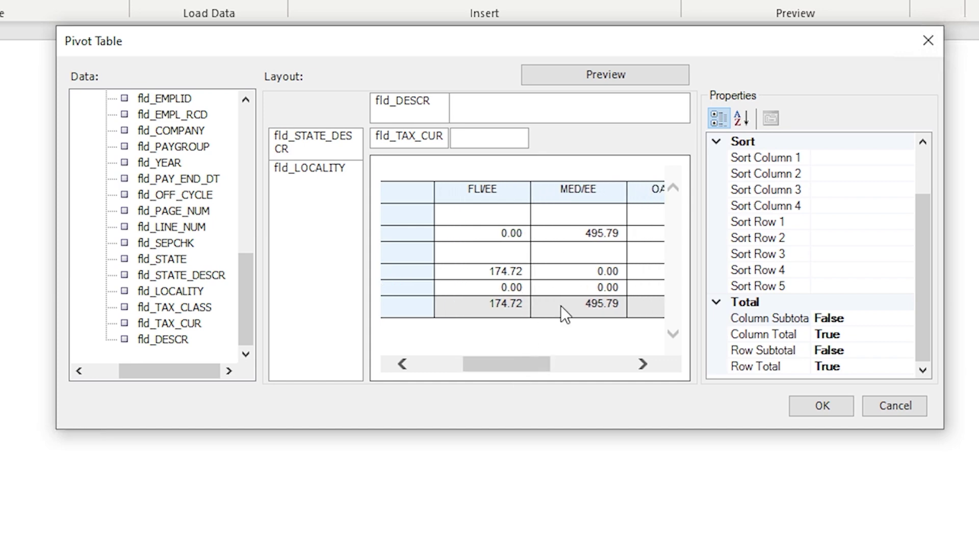
click(857, 334)
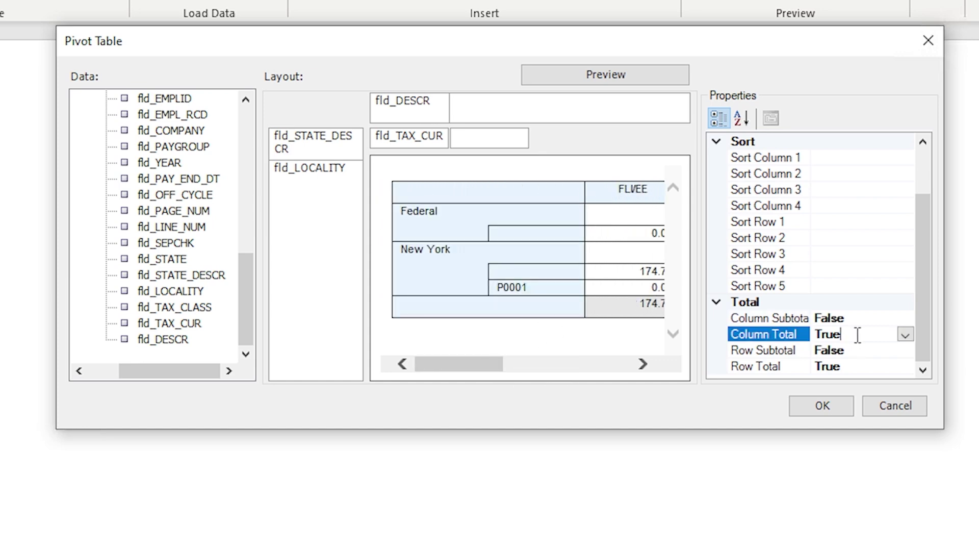
click(906, 335)
click(830, 366)
click(598, 76)
drag(492, 363, 535, 359)
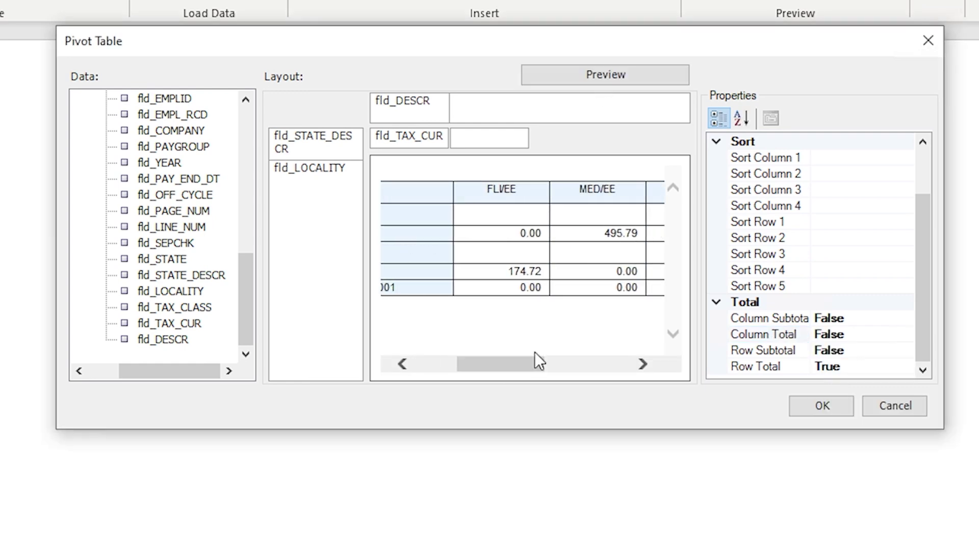
Keep Row Total at True and set Row Subtotal back to True
click(558, 367)
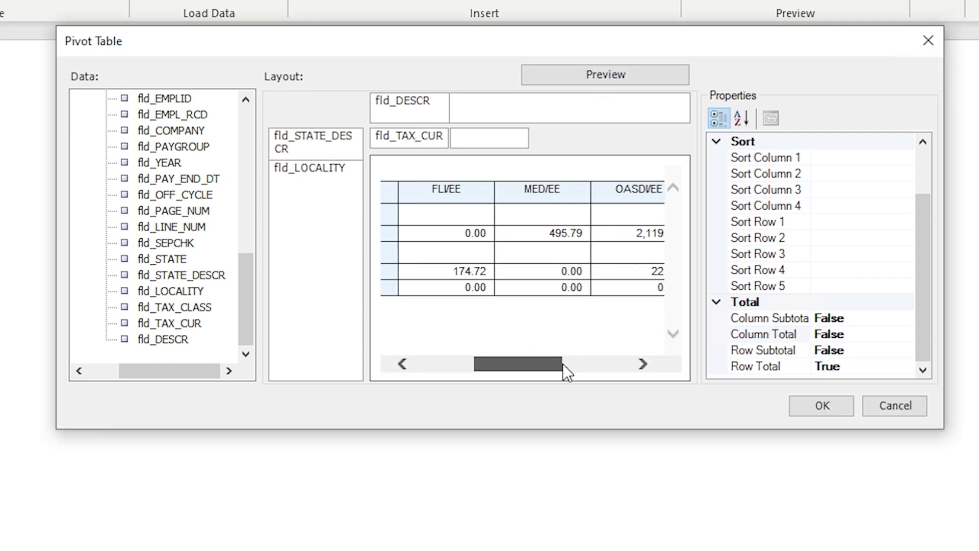
click(847, 366)
click(903, 367)
click(883, 378)
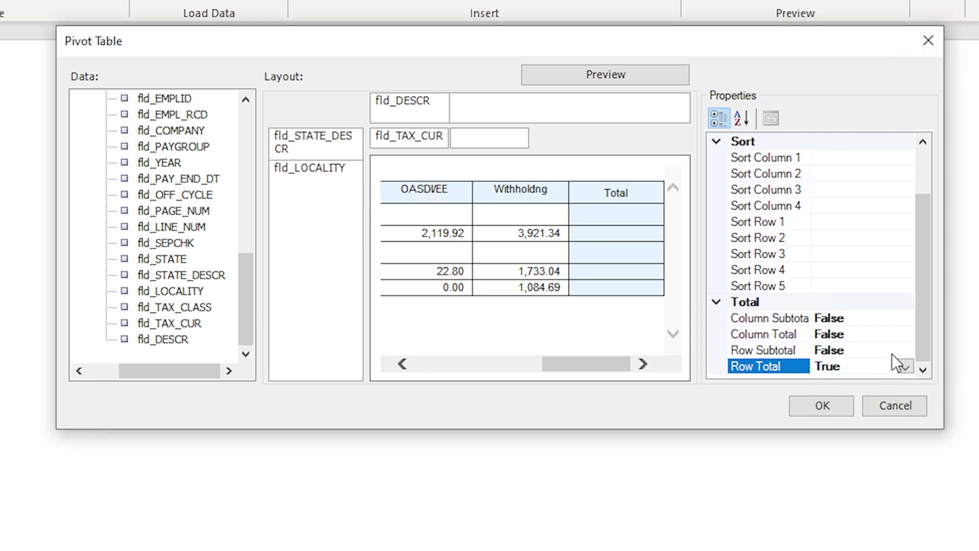
click(892, 351)
click(905, 350)
click(881, 366)
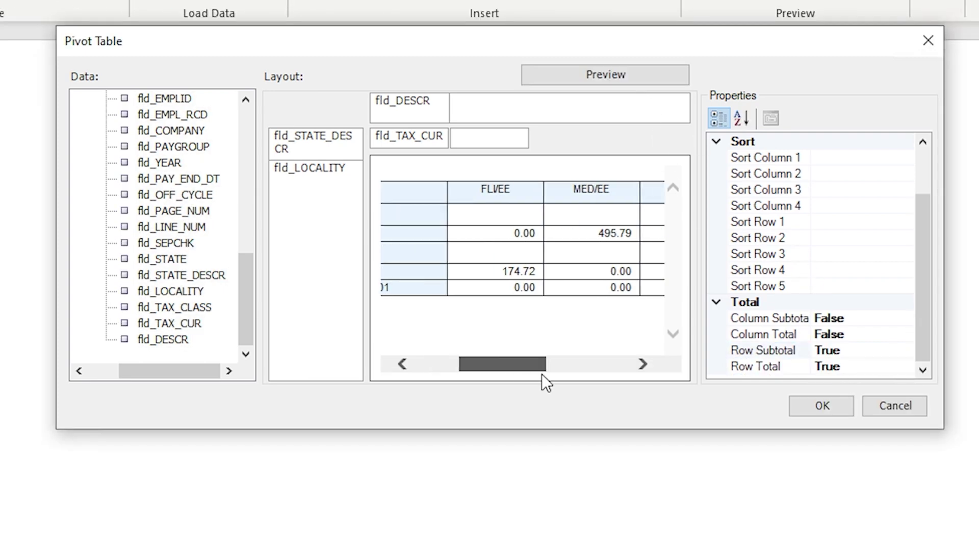
drag(542, 374, 653, 377)
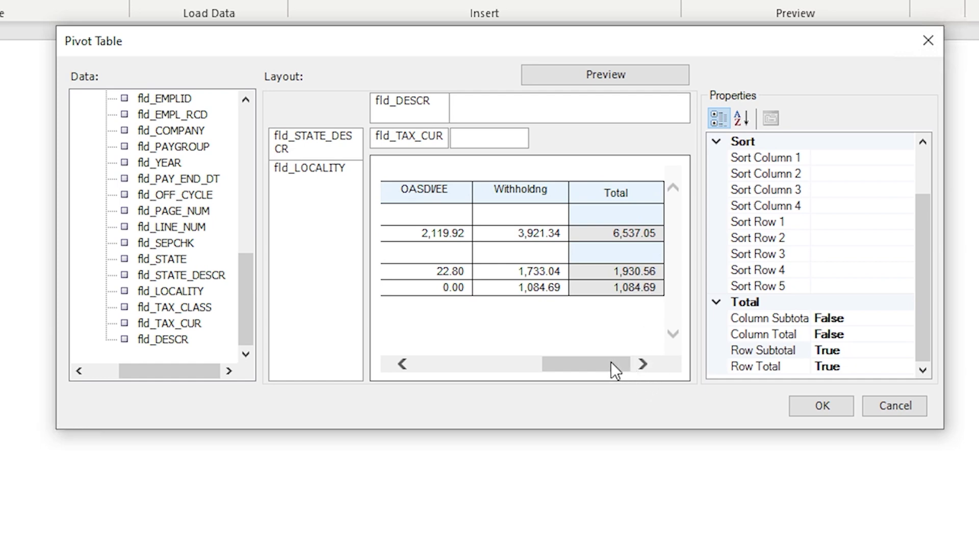
drag(611, 362, 464, 371)
Restore Row Subtotal, Column Subtotal and Column Total all to True
click(892, 350)
click(905, 351)
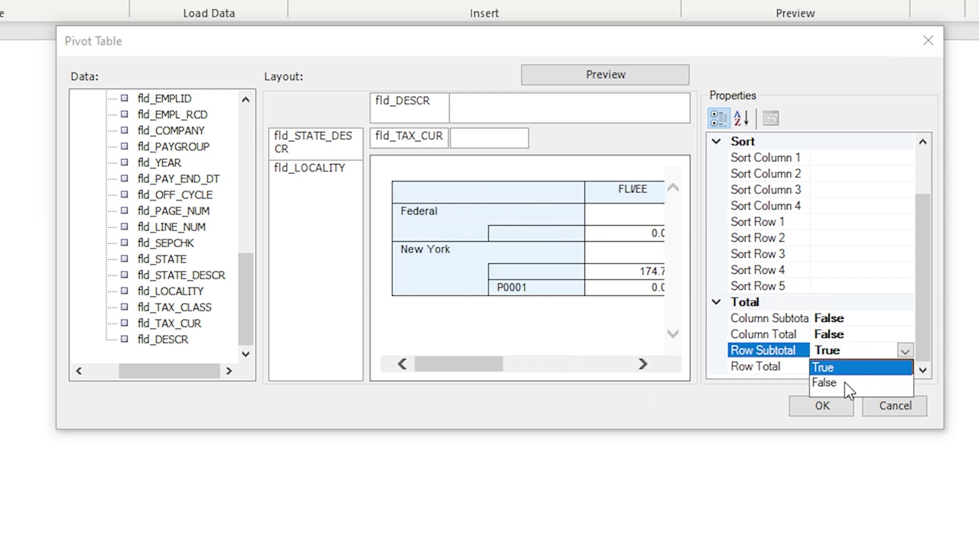
click(845, 381)
click(905, 350)
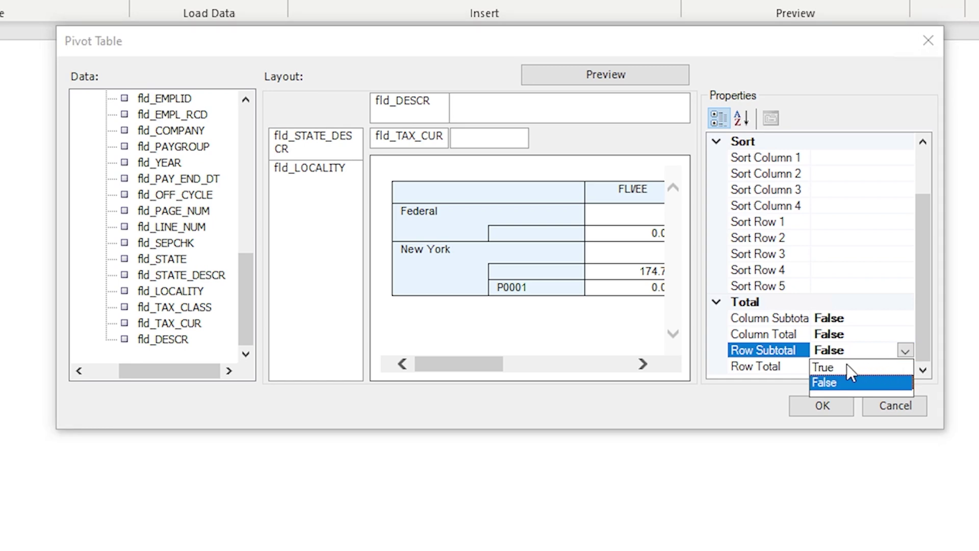
click(847, 365)
click(905, 317)
click(904, 317)
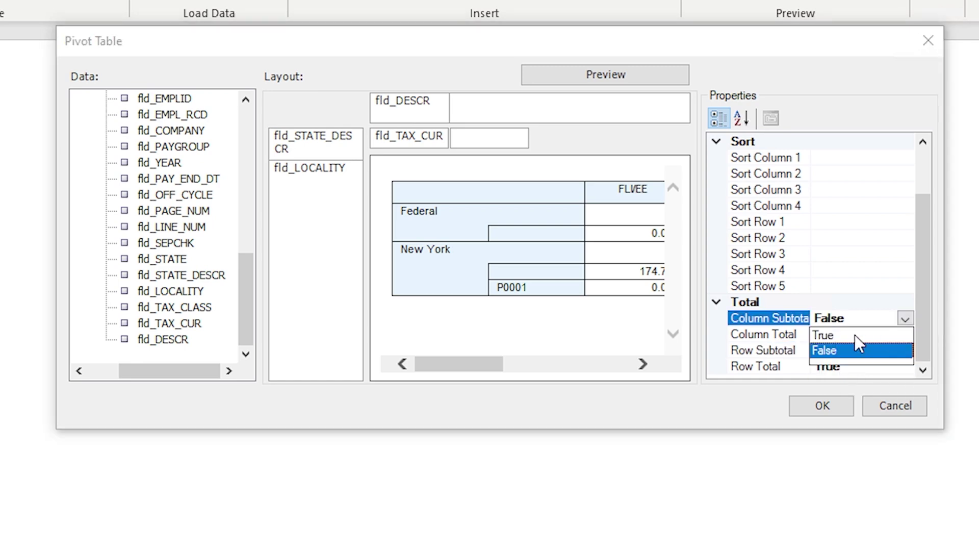
click(851, 336)
click(898, 337)
click(906, 337)
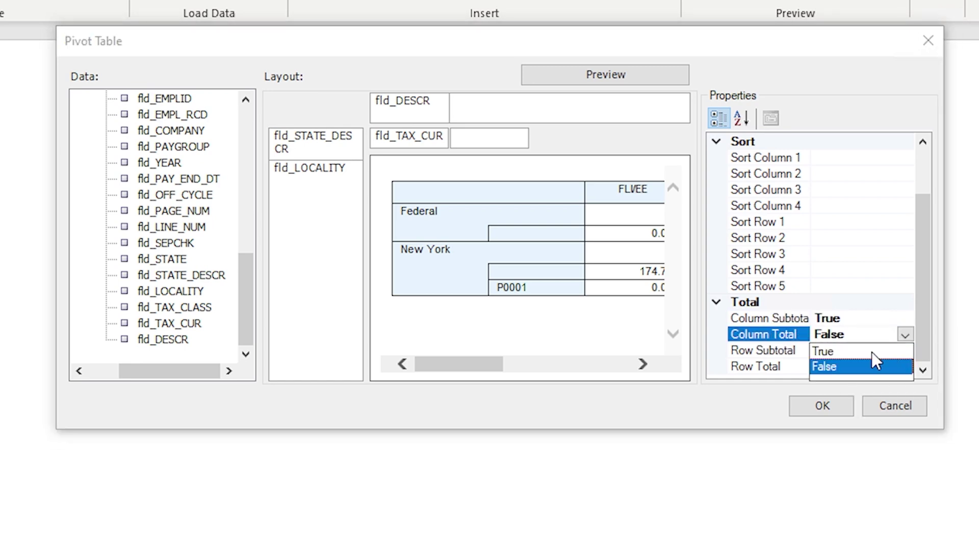
click(872, 351)
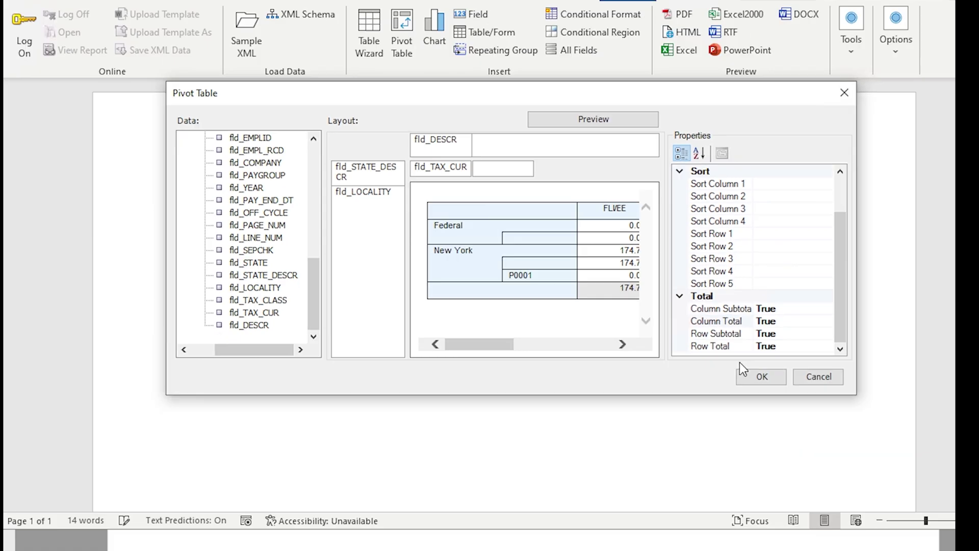
Insert the pivot table, check its PDF preview, then select the whole table in Word
click(822, 406)
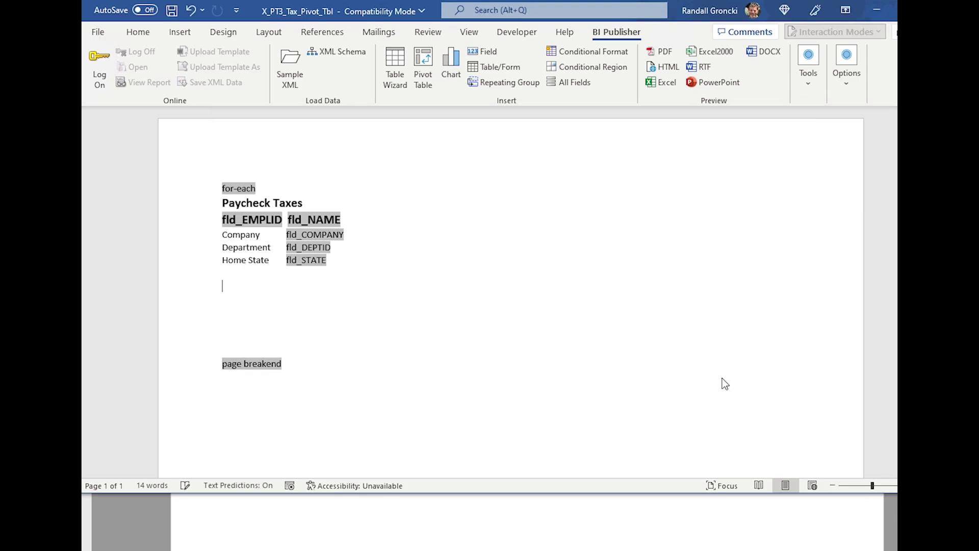
click(557, 350)
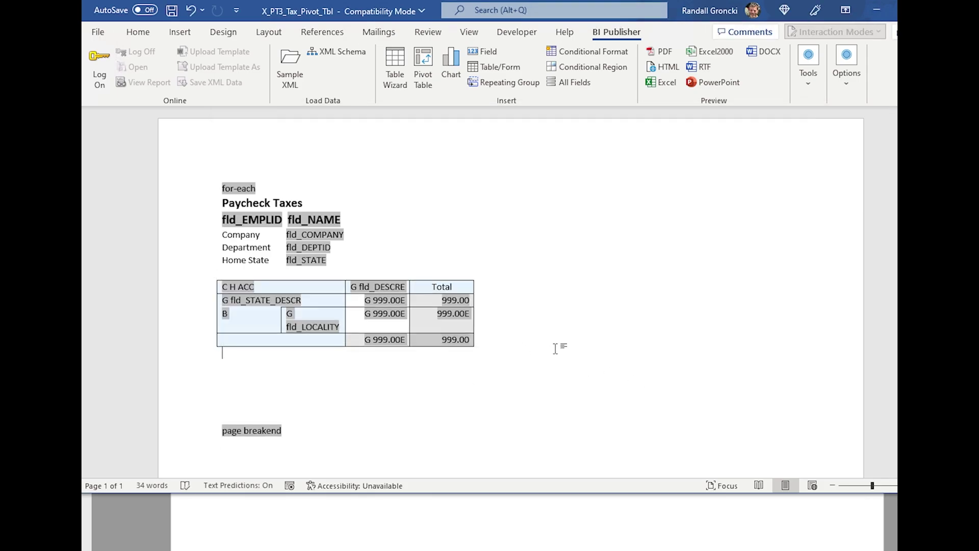
click(660, 51)
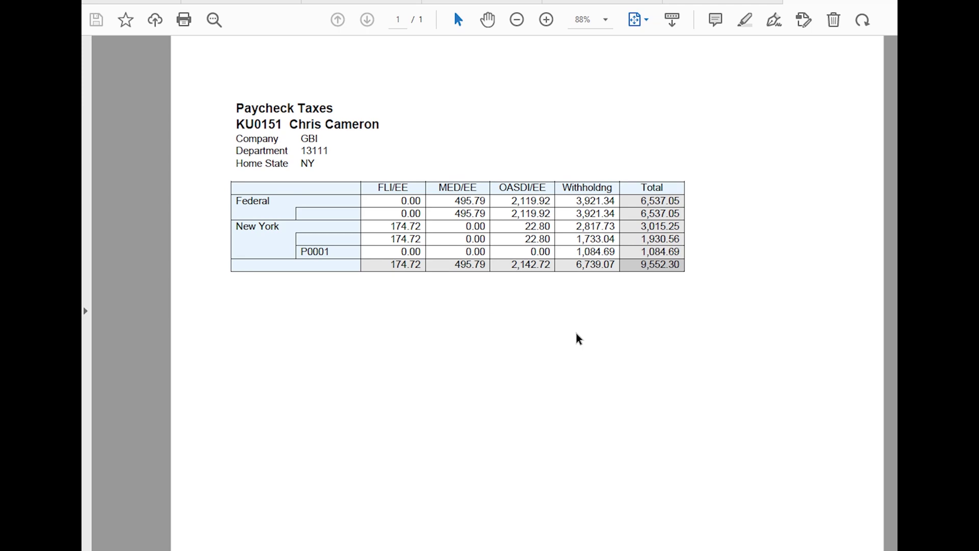
key(alt+Tab)
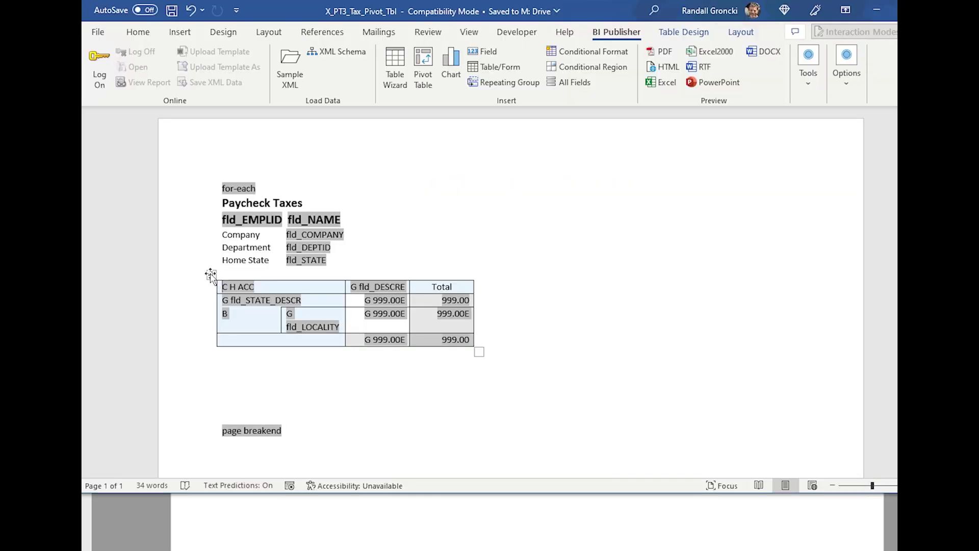
click(212, 274)
Rebuild the pivot with fld_STATE_DESCR rows summing fld_TAX_CUR, and preview Federal 6,537.05, New York 3,015.25
click(483, 240)
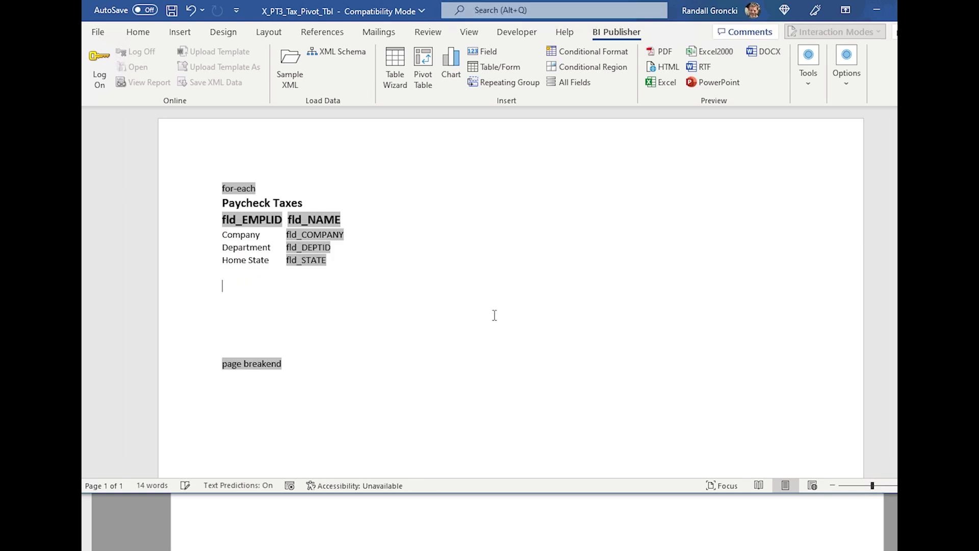
click(430, 77)
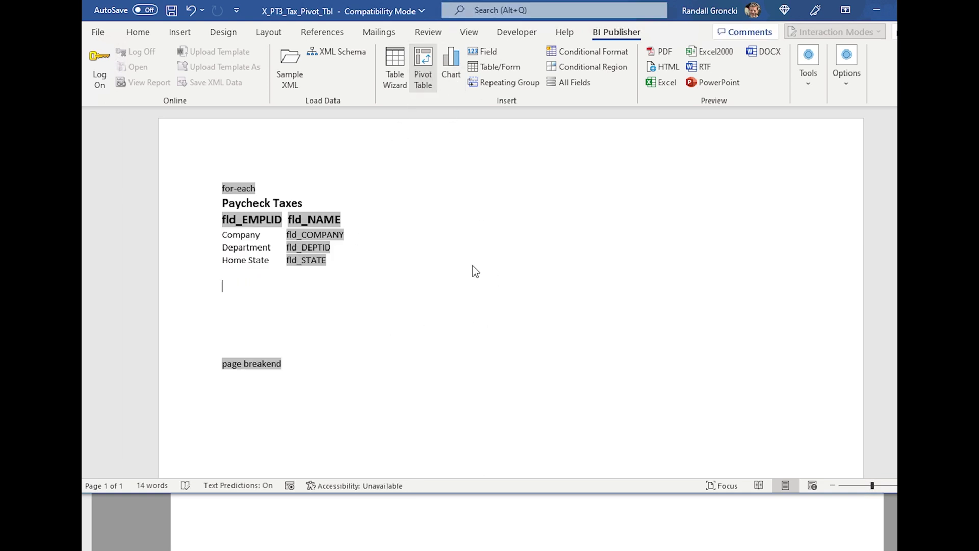
click(317, 275)
drag(317, 276, 399, 283)
click(306, 300)
drag(308, 306, 460, 187)
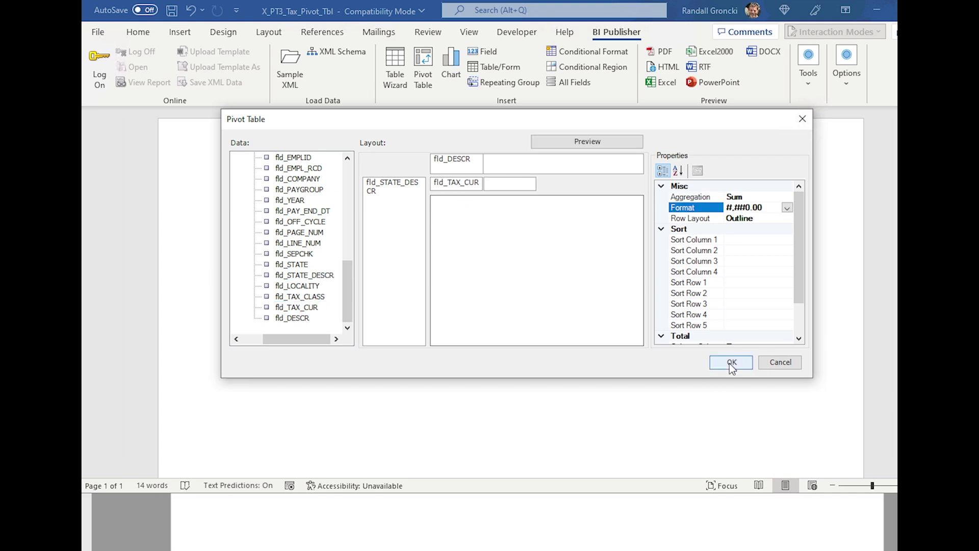
click(733, 362)
click(662, 50)
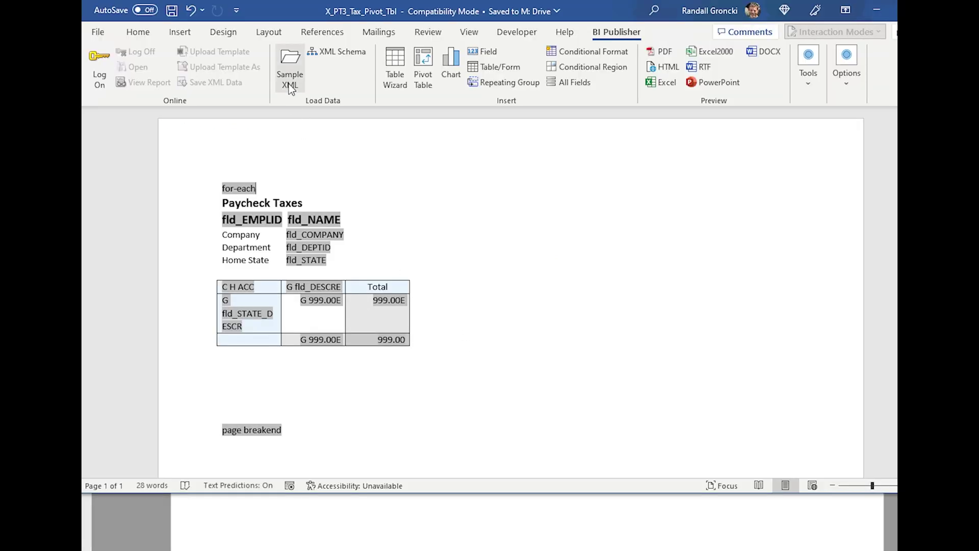
Load PT3_Tax_Report_Detail_5_EE as the sample XML data and acknowledge the success message
click(287, 79)
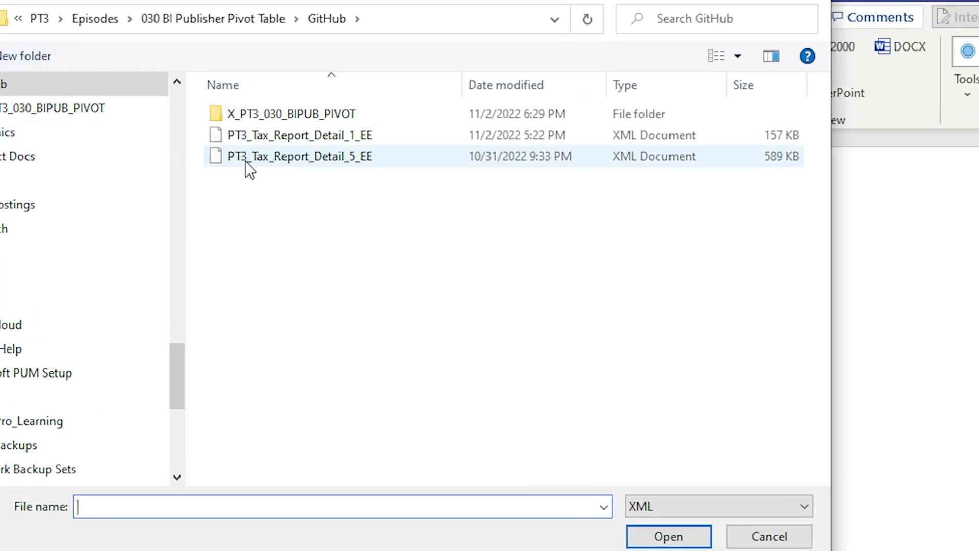
click(306, 134)
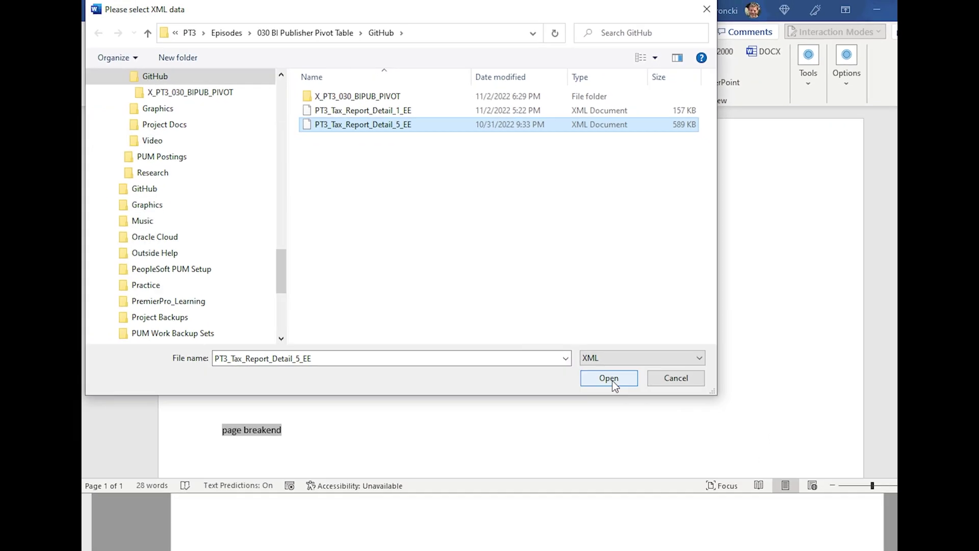
click(669, 536)
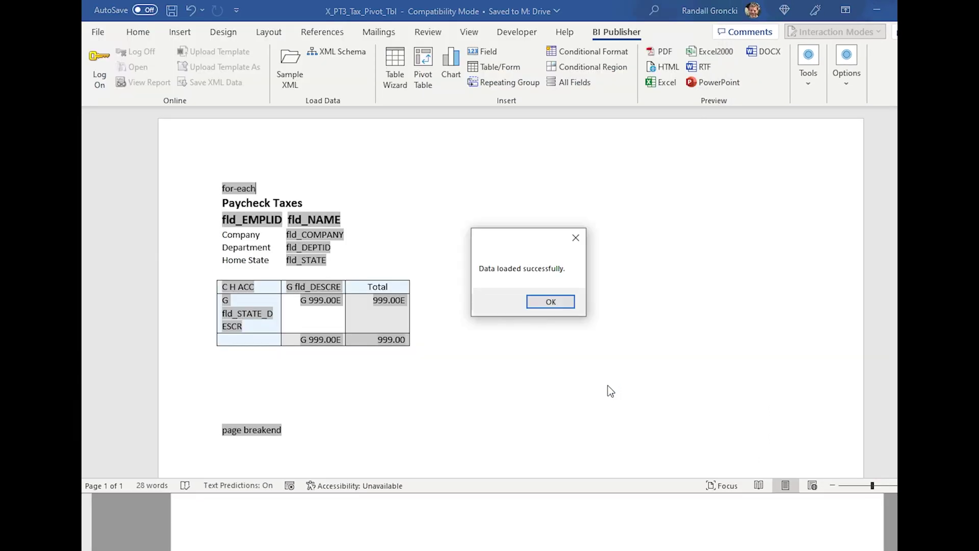
click(551, 301)
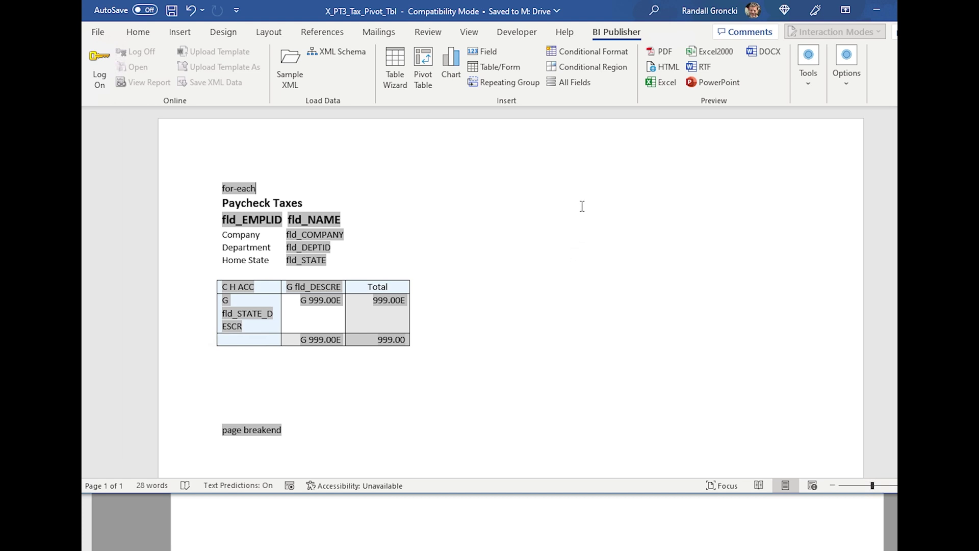
Preview the PDF with the new data and compare employees' crosstab totals, e.g. Federal 30,160.21
click(660, 52)
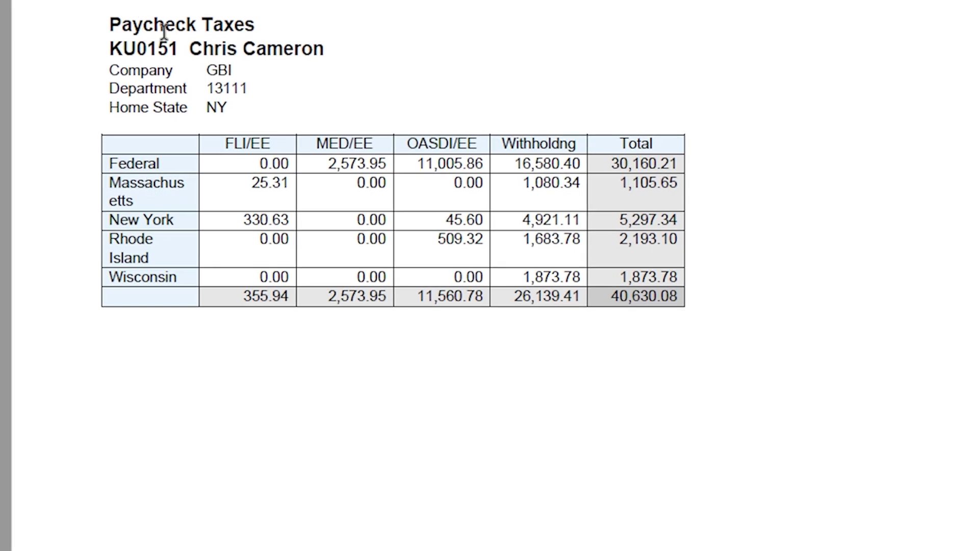
click(163, 28)
drag(168, 196, 215, 253)
click(404, 201)
scroll(417, 340, down, 3)
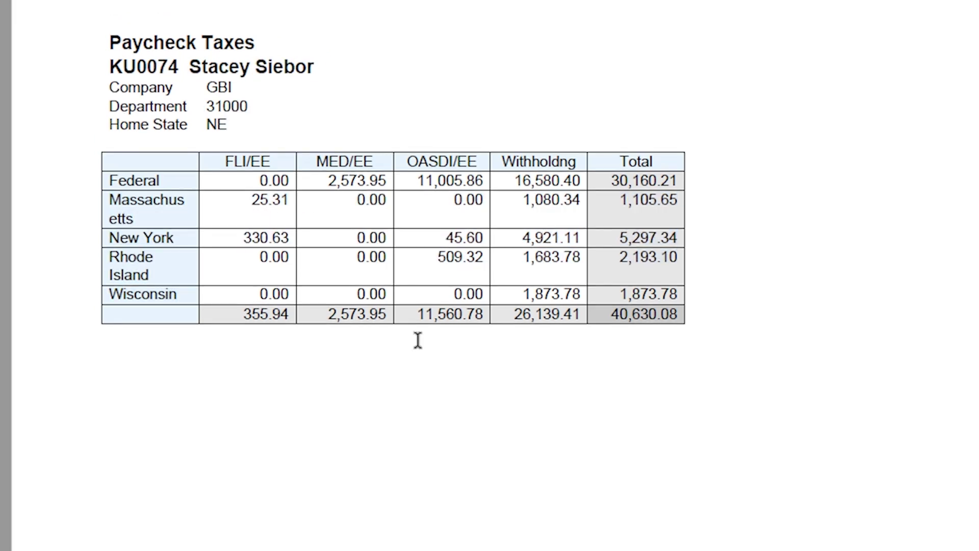
scroll(417, 357, down, 10)
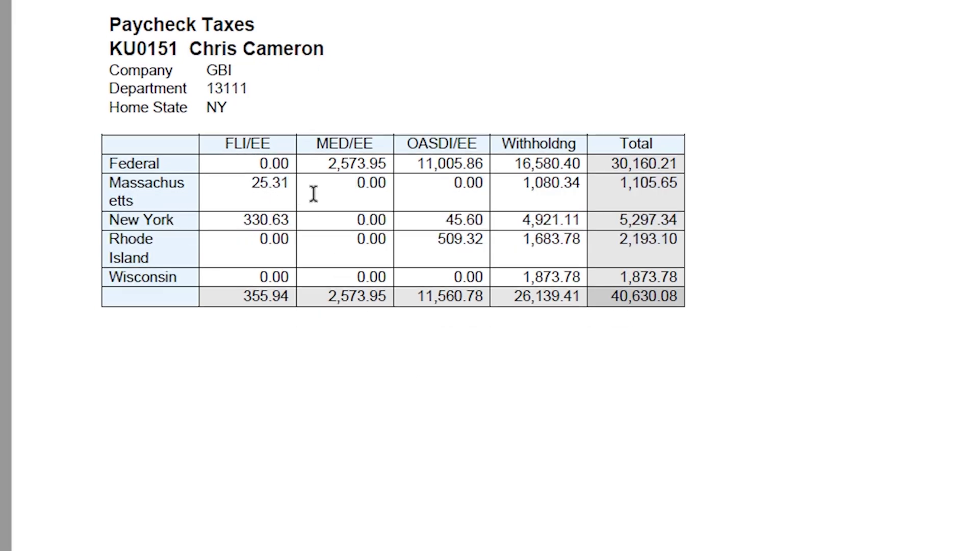
double_click(628, 169)
scroll(603, 383, up, 5)
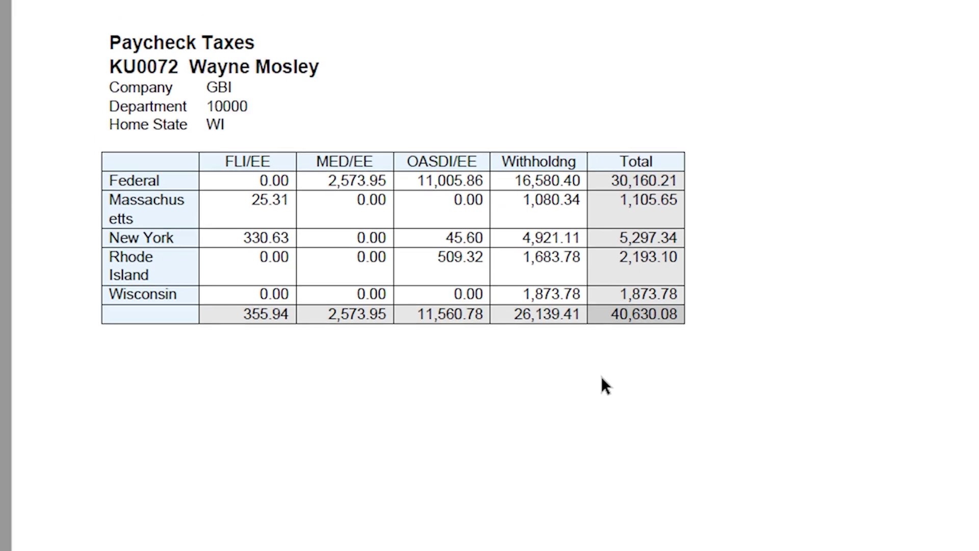
scroll(604, 386, down, 6)
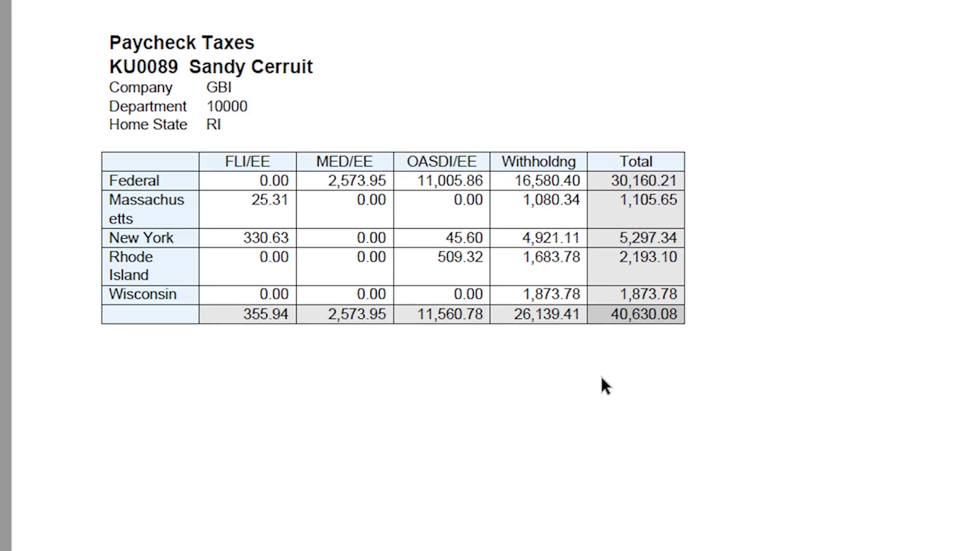
scroll(605, 385, up, 6)
scroll(598, 384, down, 5)
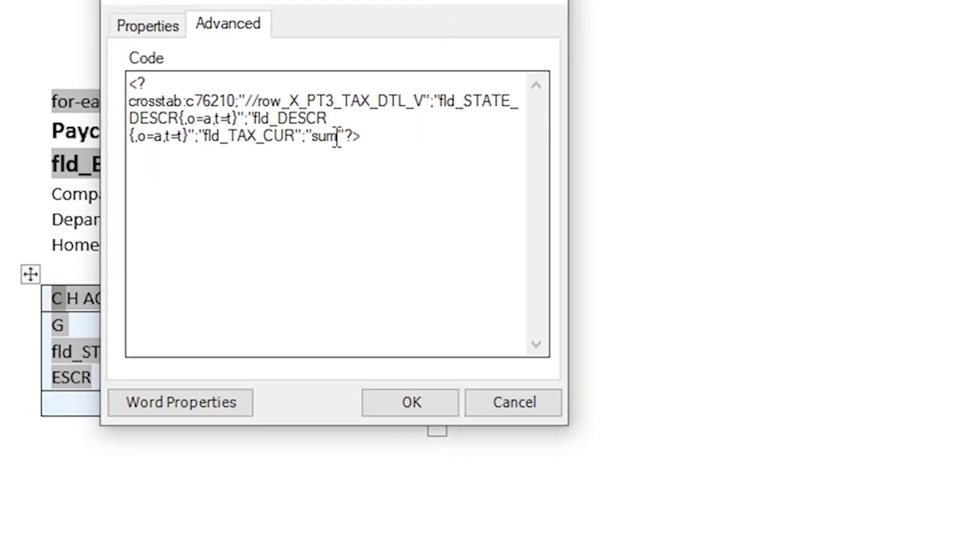
Insert a period before //row_X_PT3_TAX_DTL_V in the crosstab code, making it .//row_X_PT3_TAX_DTL_V
drag(246, 101, 424, 113)
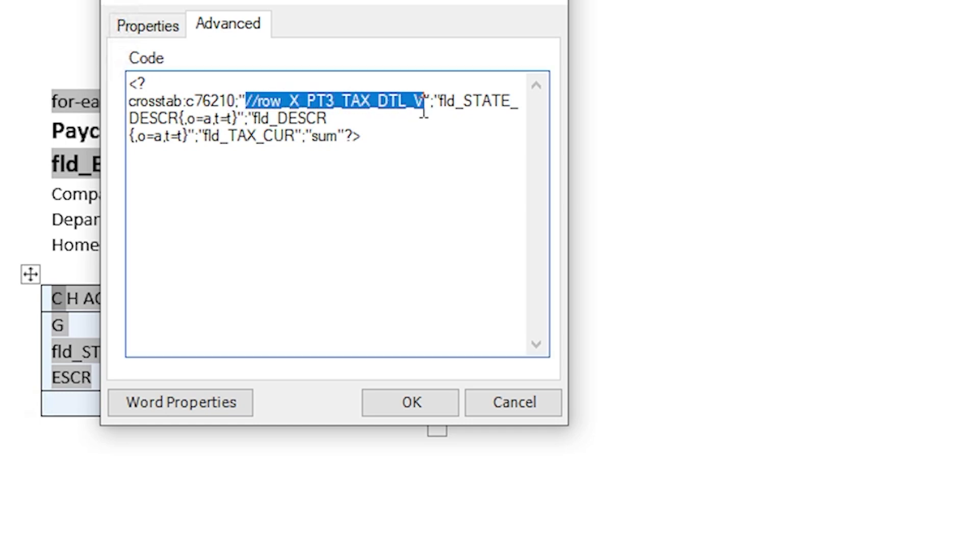
click(245, 101)
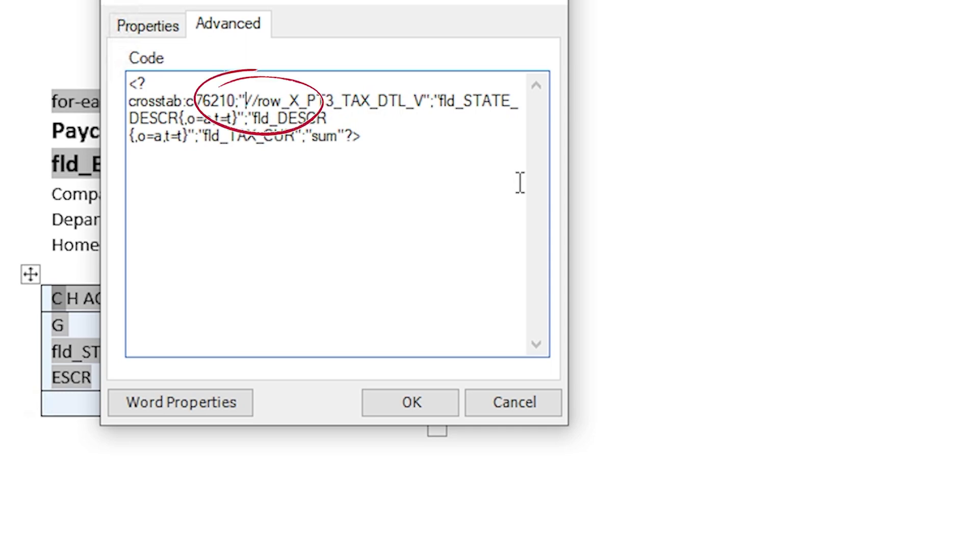
text(.)
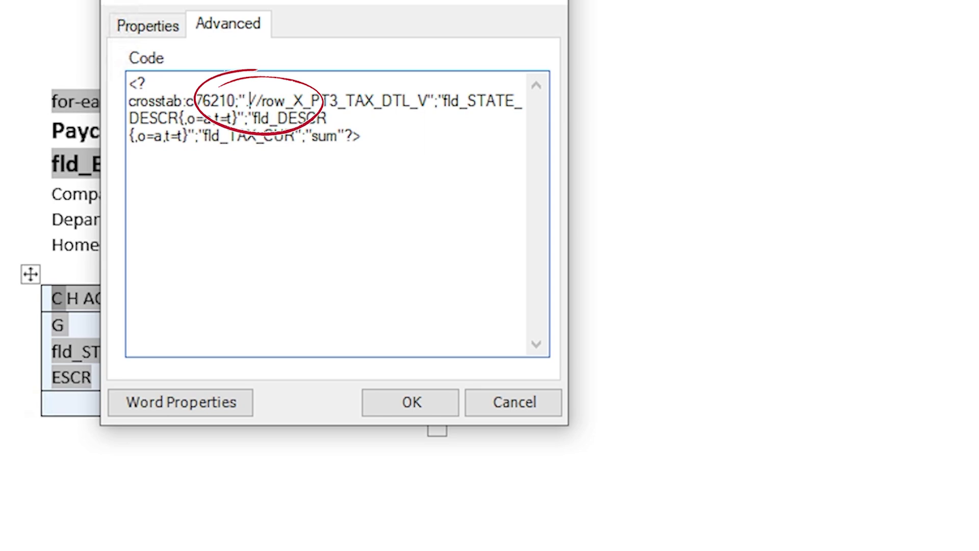
click(329, 119)
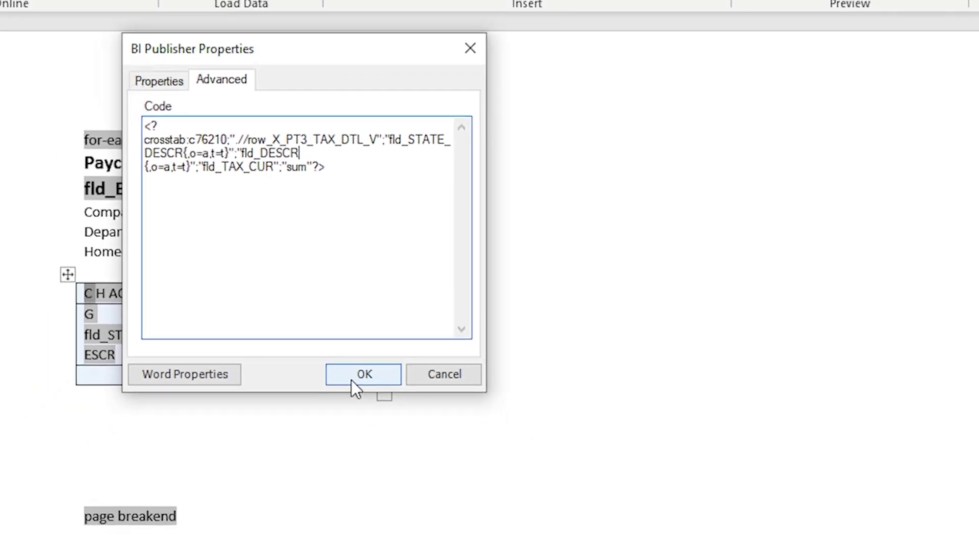
Save the crosstab edit and review each employee's PDF pivot, with totals like 10,538.01, 6,781.24, 9,683.36
click(352, 376)
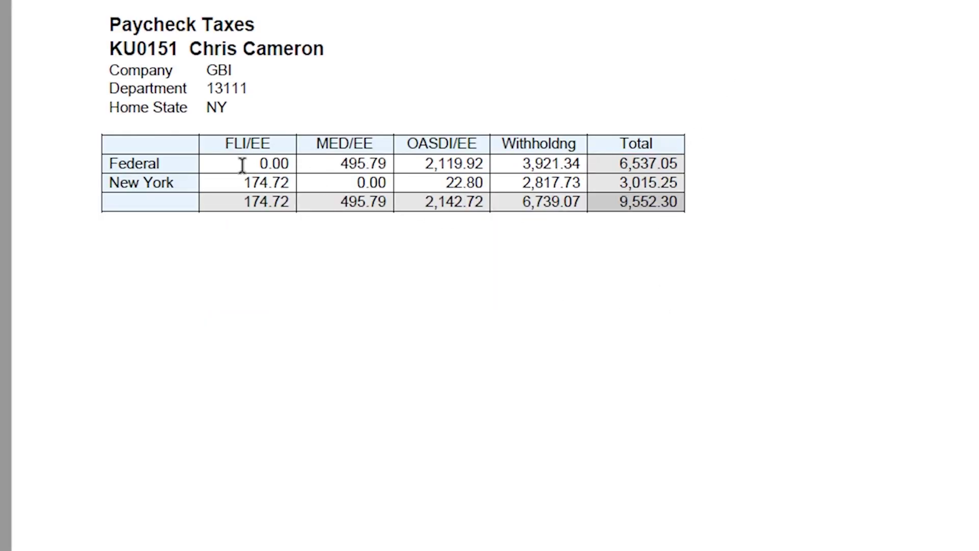
drag(518, 162, 277, 164)
click(549, 189)
scroll(549, 383, down, 10)
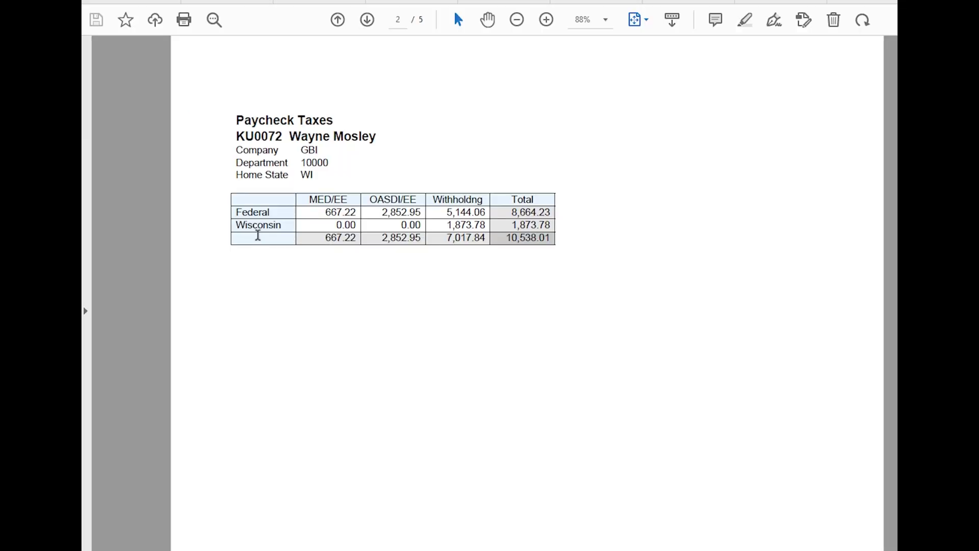
key(Right)
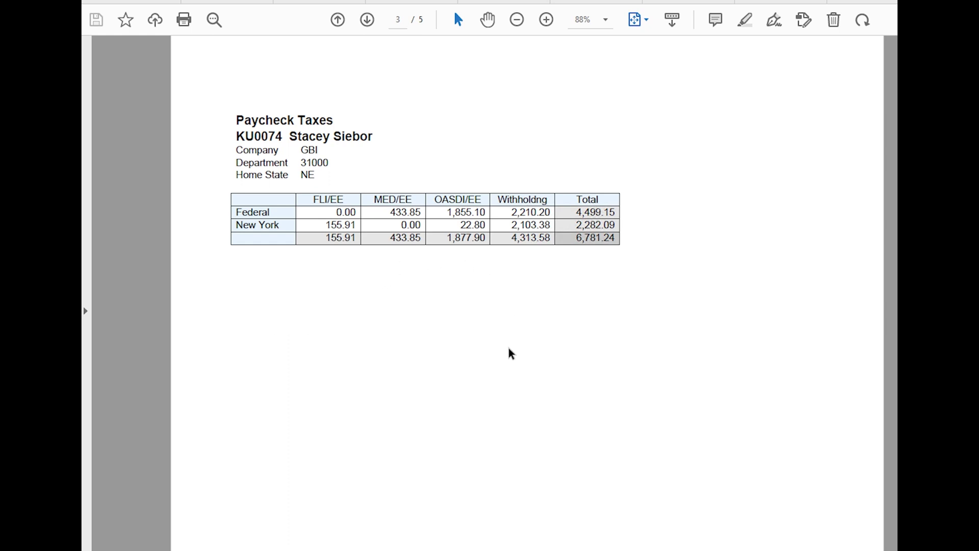
key(Right)
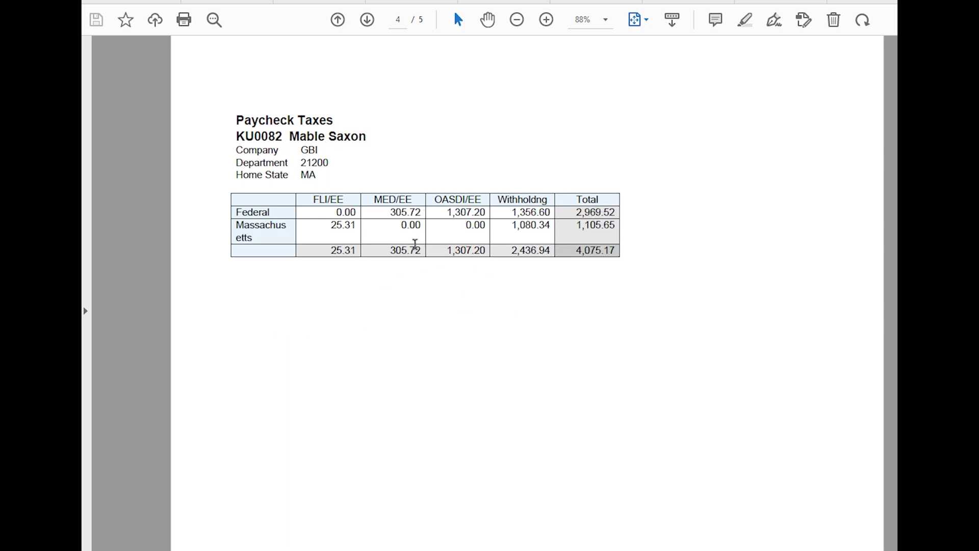
key(Right)
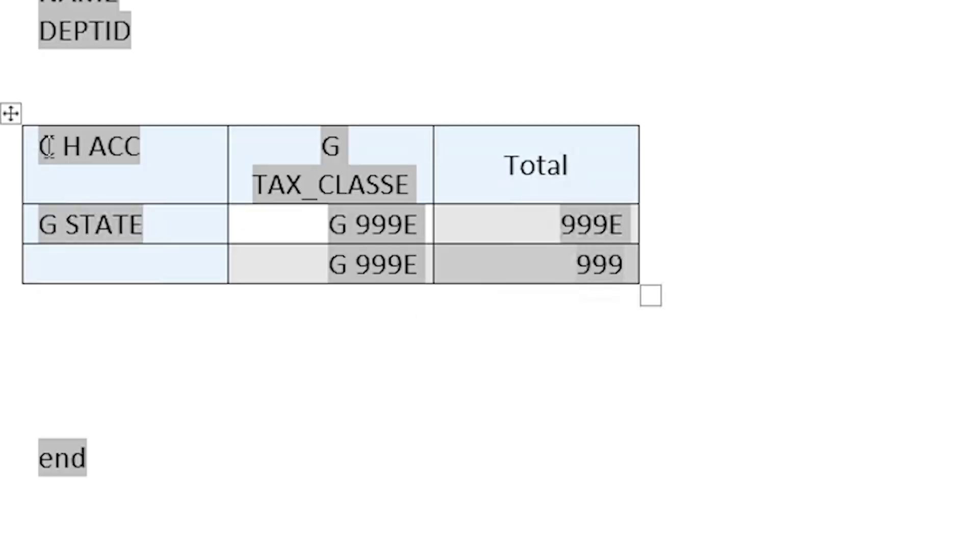
Replace the //row path in the crosstab field's code with current-group()
right_click(49, 146)
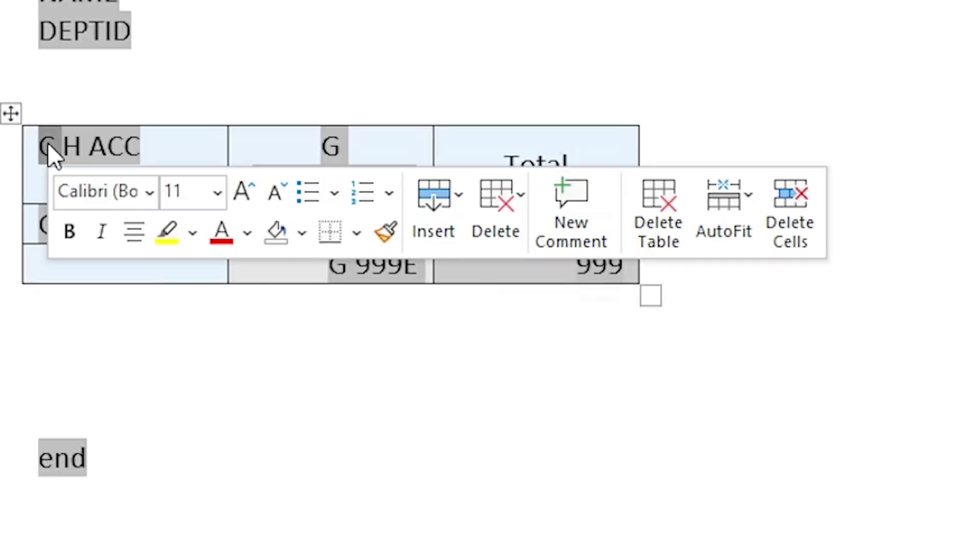
double_click(45, 146)
click(292, 157)
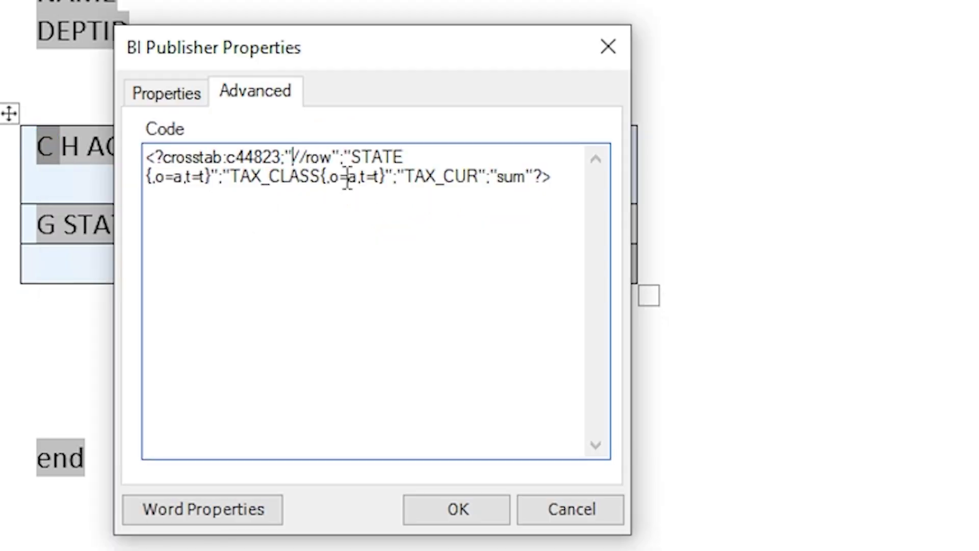
key(Left)
key(shift+Right)
key(shift+Right)
key(shift+Right)
key(shift+Right)
key(shift+Right)
key(shift+Right)
key(shift+Right)
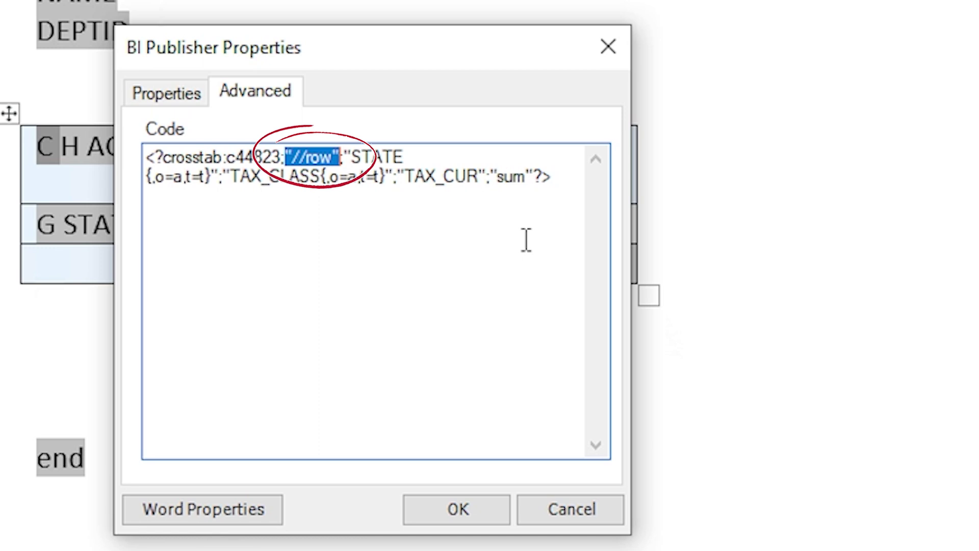
key(Delete)
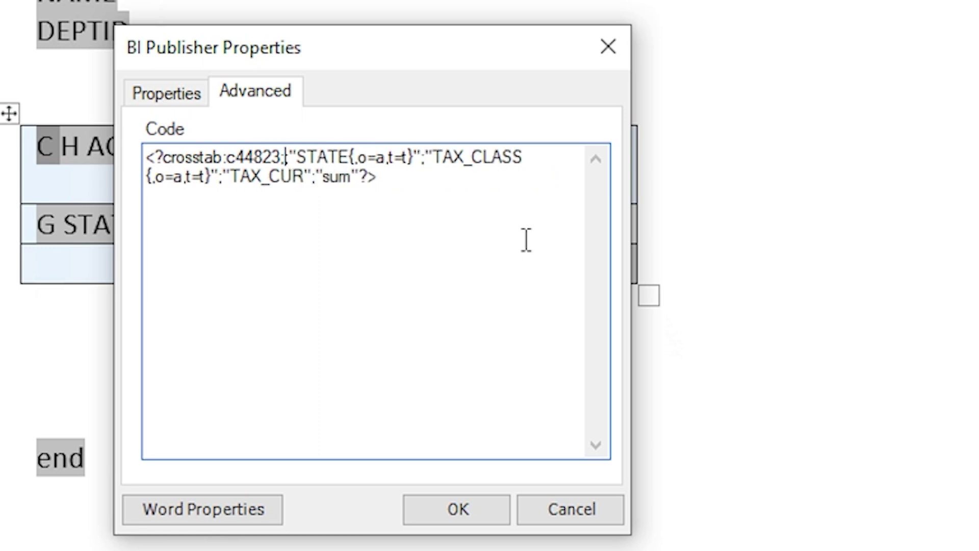
text("current-group()")
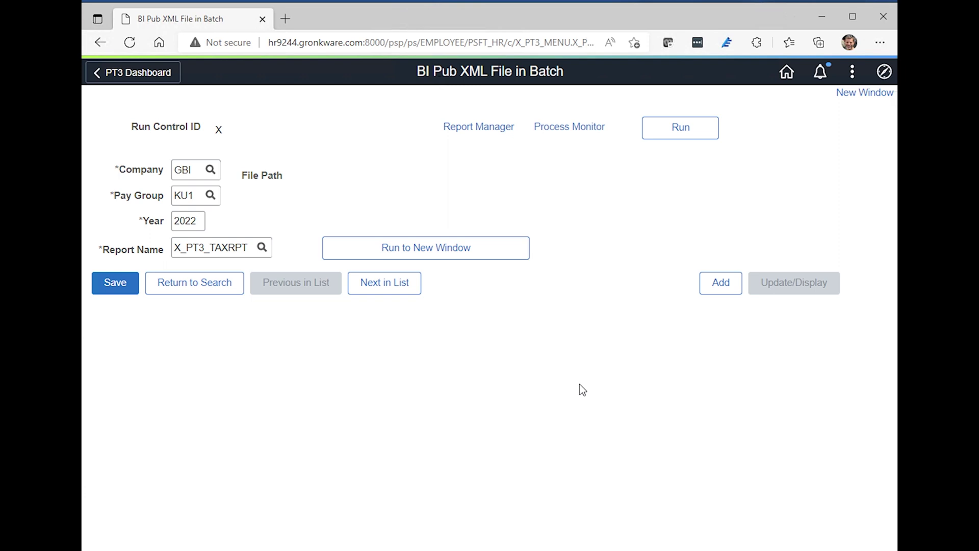
Run X_PT3_TAXRPT to a new window, close its 26-page PDF, and bring up the report lookup
click(468, 254)
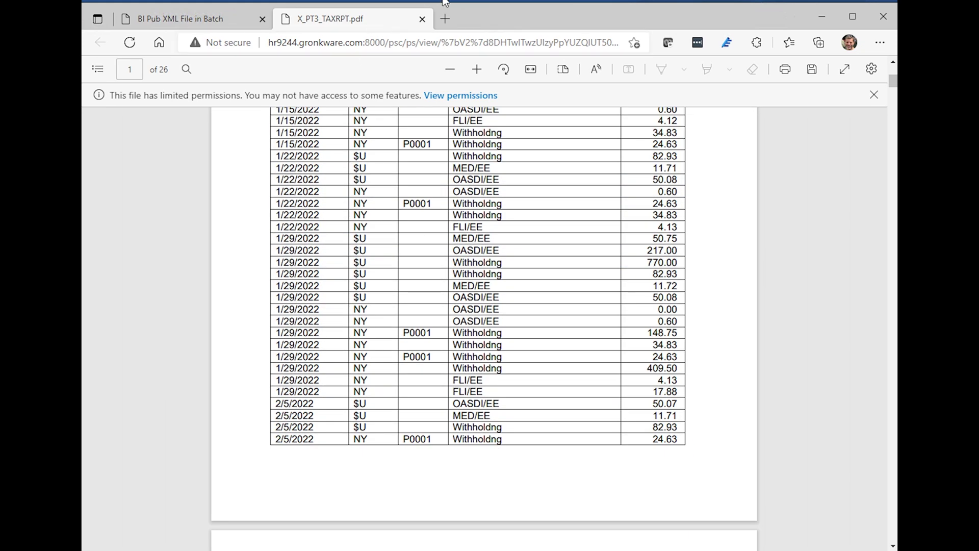
click(422, 19)
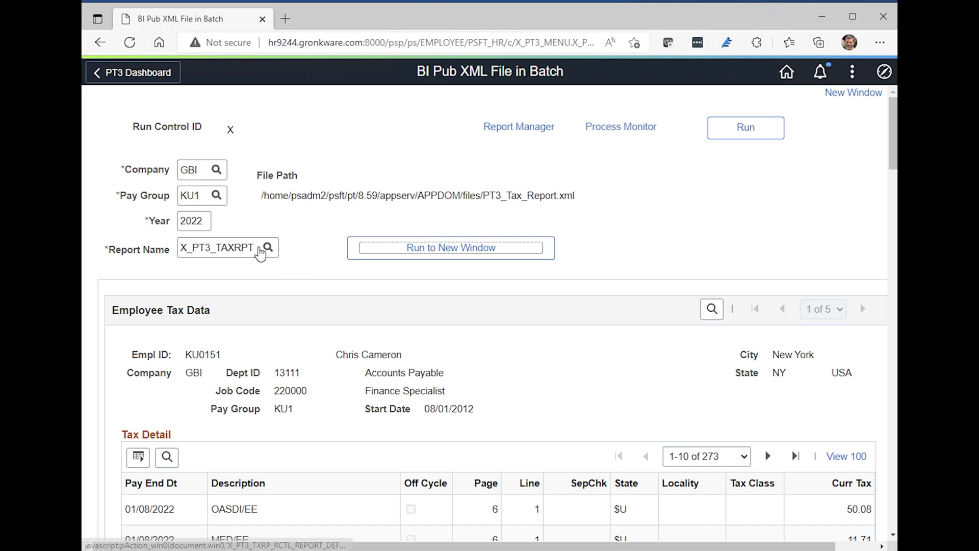
click(261, 250)
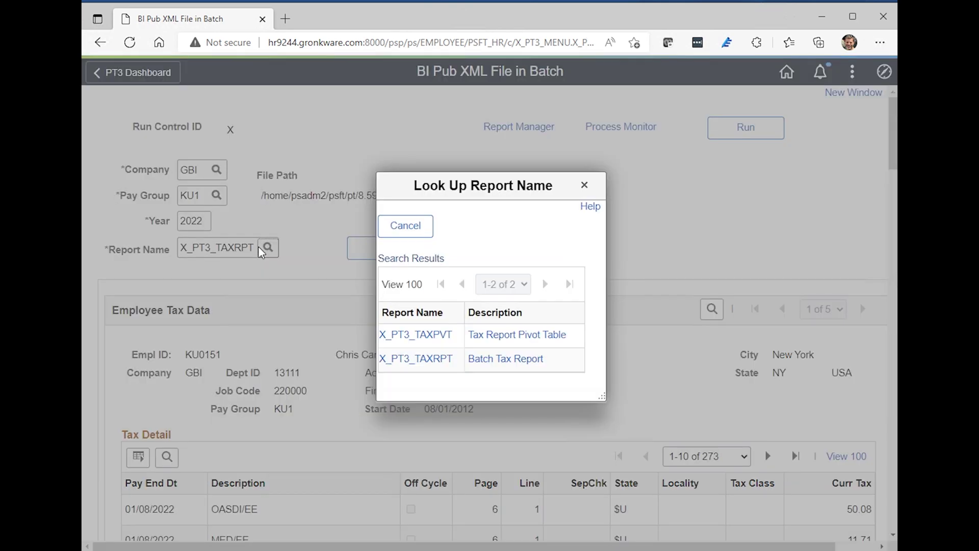
Pick report X_PT3_TAXPVT, run it, and scroll through its five-page Paycheck Taxes pivot PDF
click(426, 336)
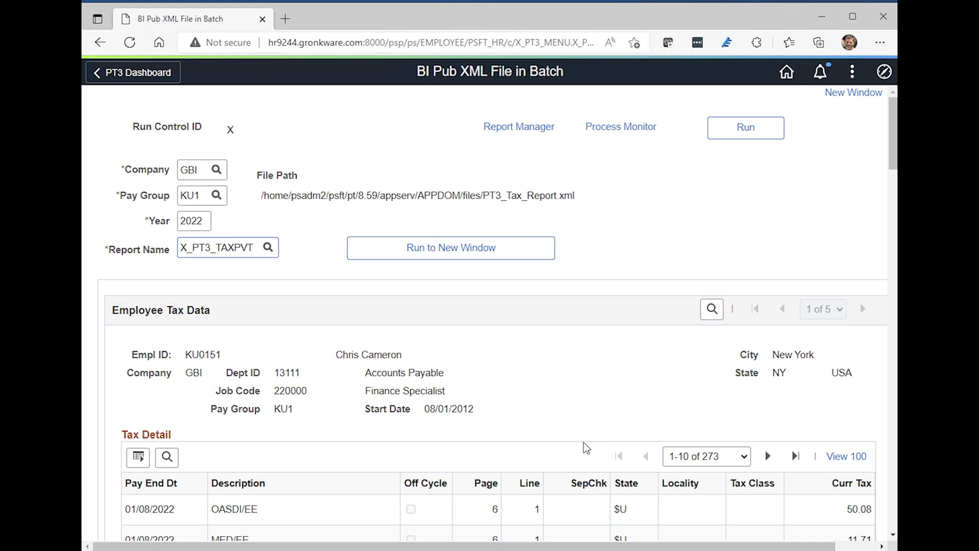
click(431, 249)
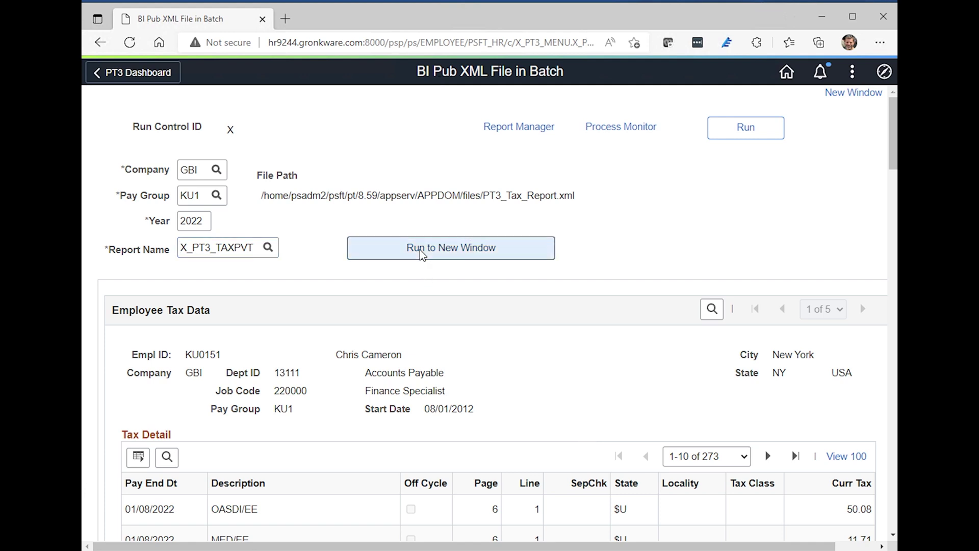
scroll(632, 254, down, 15)
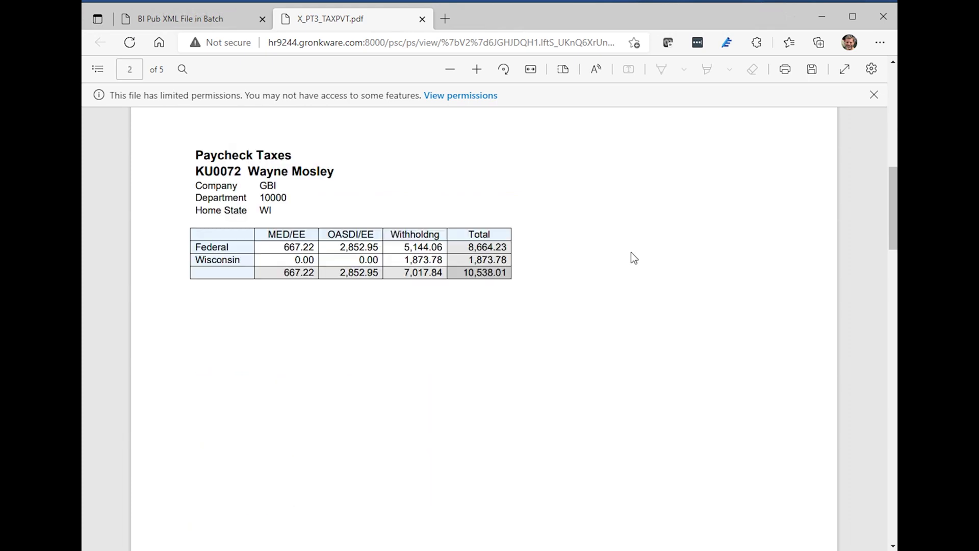
scroll(629, 255, down, 12)
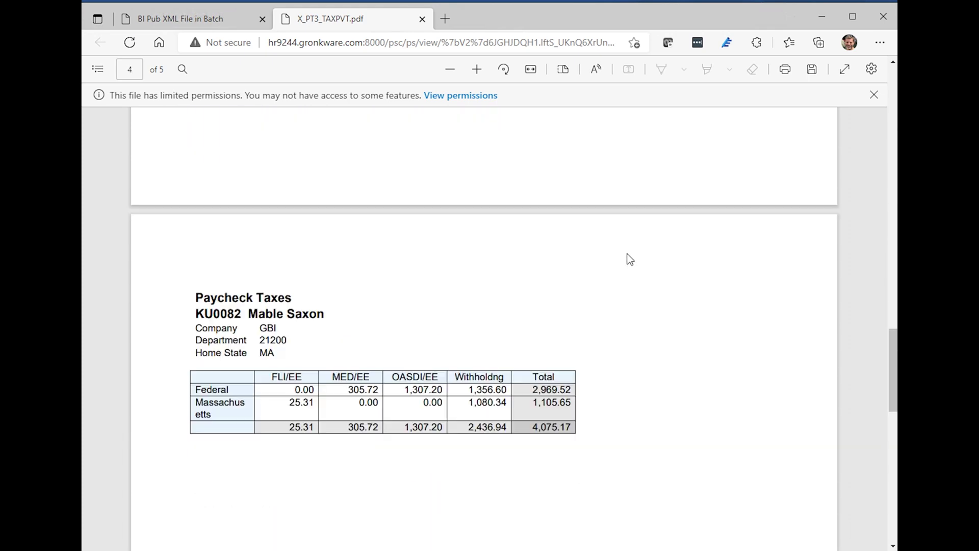
scroll(625, 253, up, 5)
scroll(623, 258, up, 3)
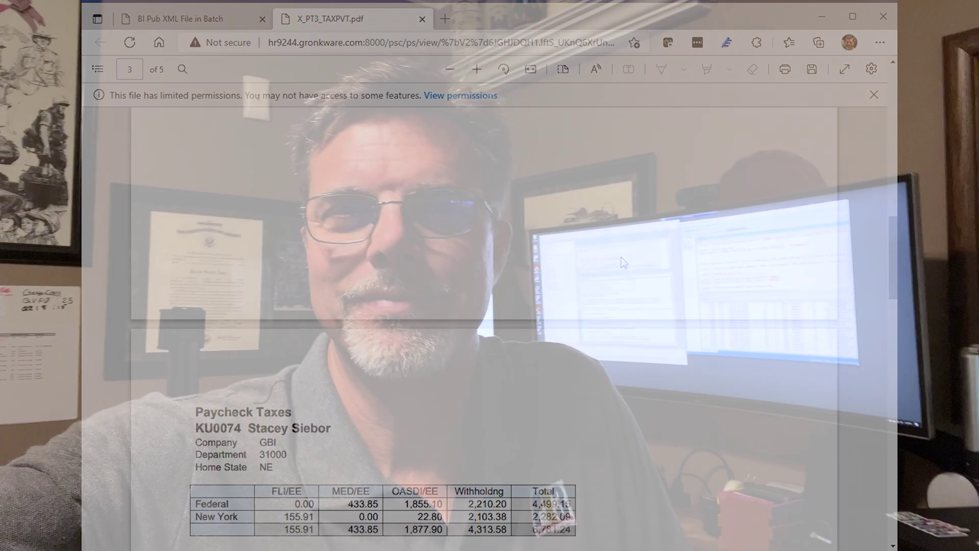